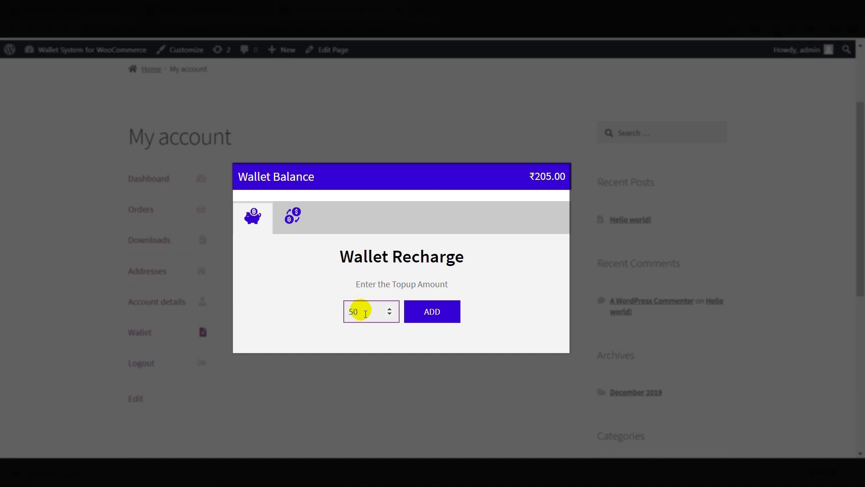
# Step: Submit a ₹50 wallet top-up and place the order at checkout
pyautogui.click(447, 319)
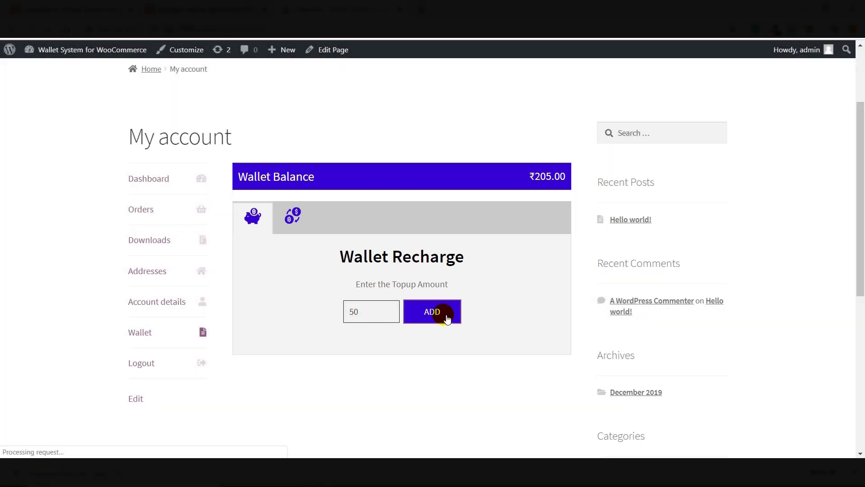
pyautogui.scroll(-4, 447, 318)
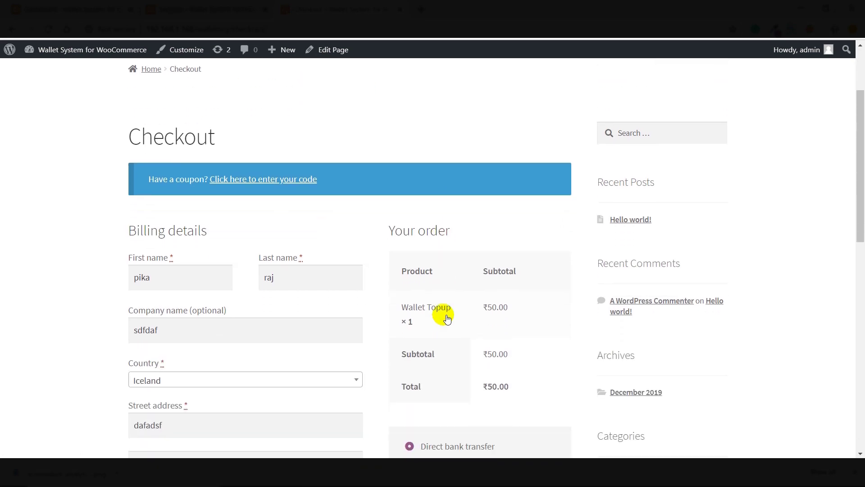
pyautogui.scroll(-9, 447, 318)
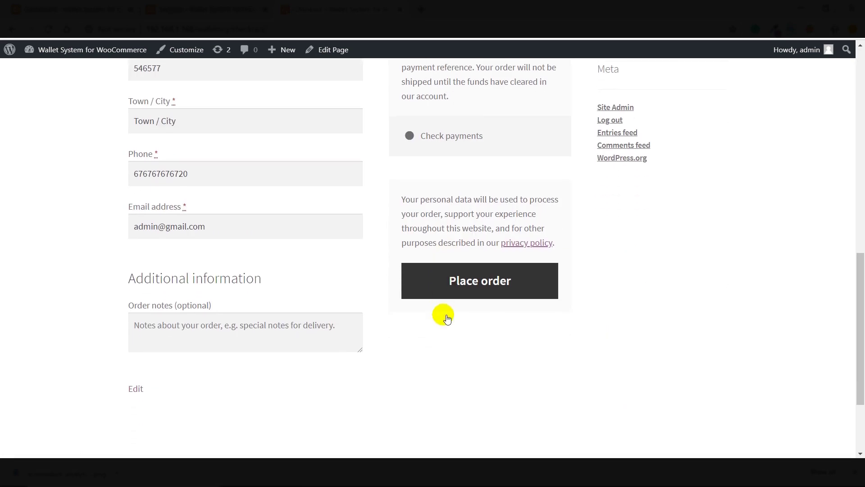
pyautogui.click(445, 292)
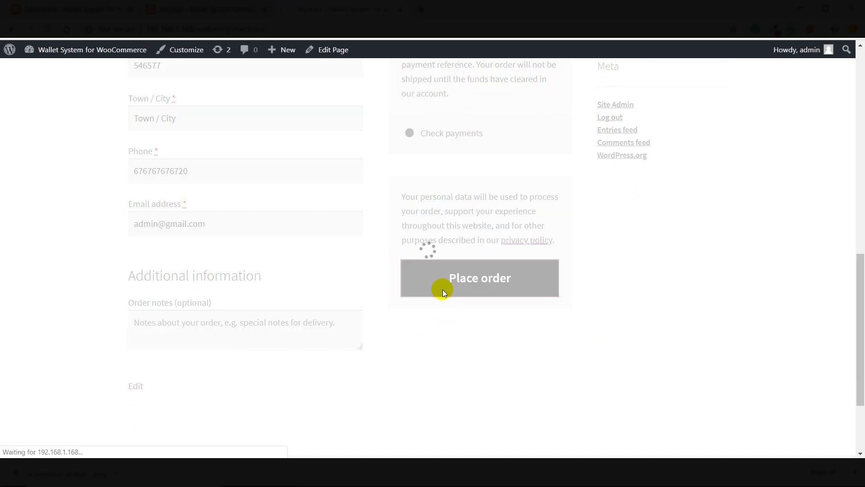
# Step: Return to the account's Wallet page, which still shows ₹205.00
pyautogui.click(150, 140)
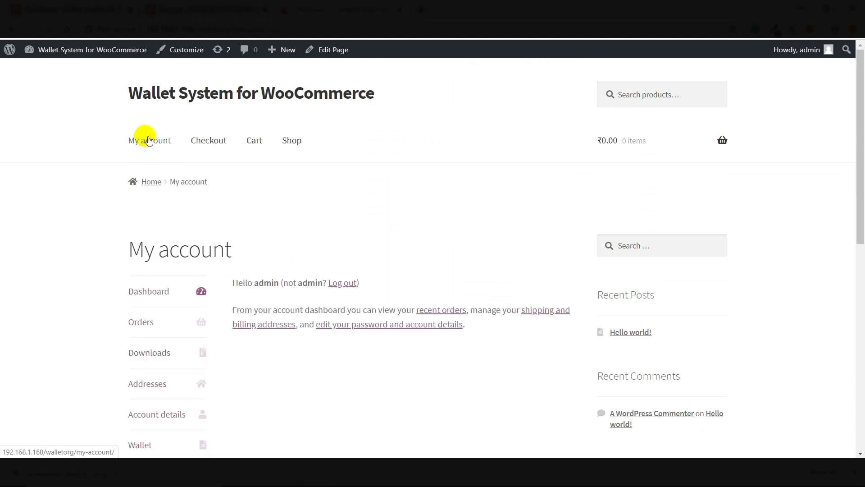
pyautogui.scroll(-3, 142, 137)
pyautogui.click(143, 334)
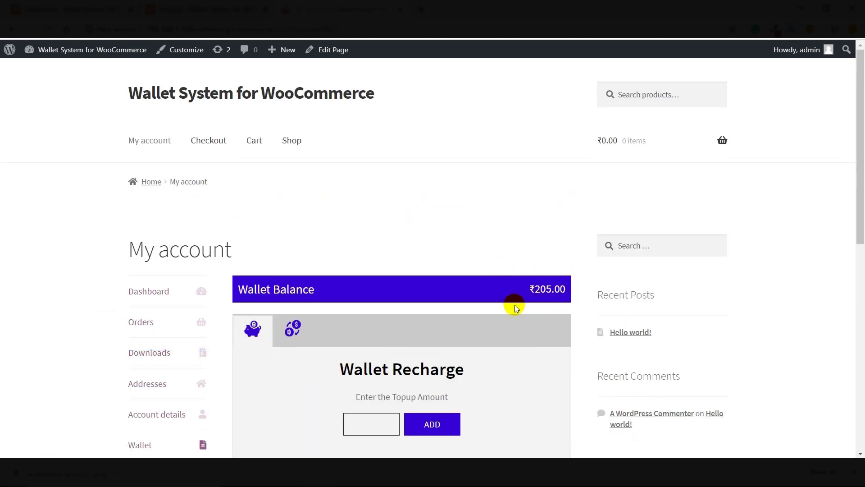
# Step: Mark Wallet Topup order #230 as Completed in WooCommerce > Orders, then return to the customer's tab
pyautogui.click(50, 49)
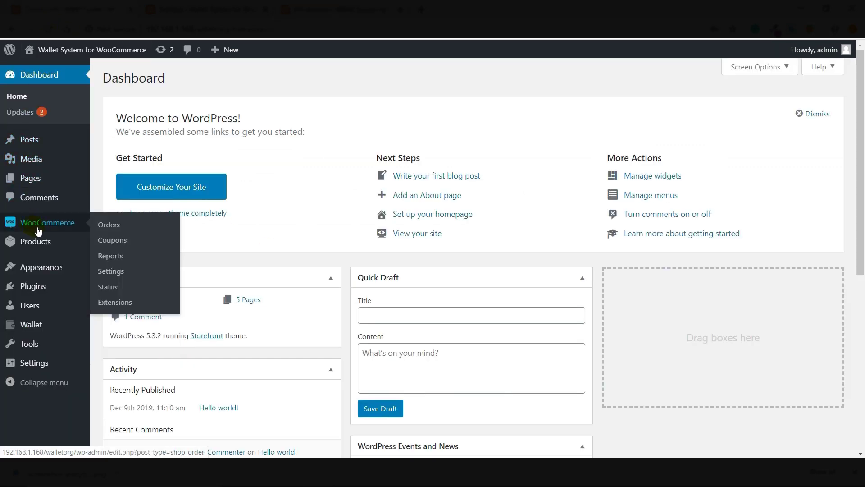
pyautogui.moveTo(82, 226)
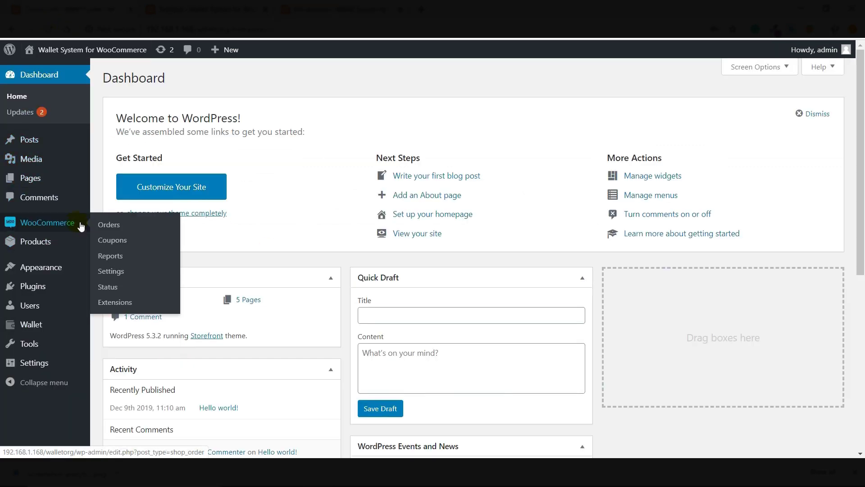
pyautogui.click(115, 227)
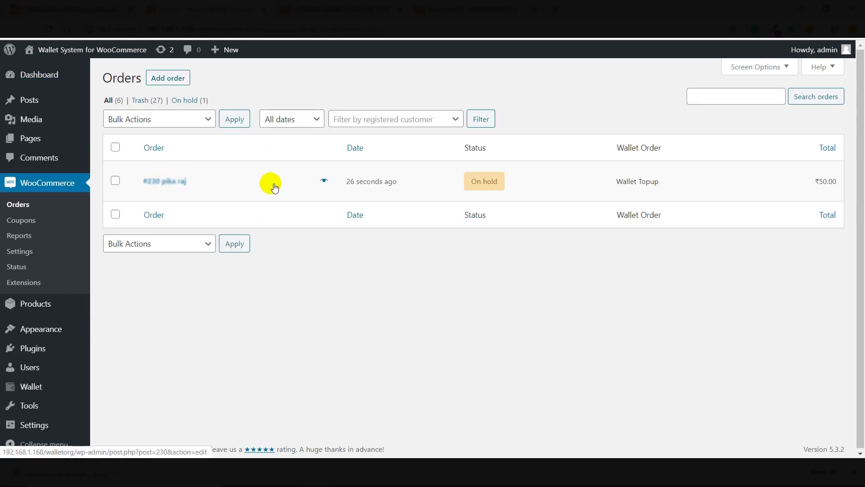
pyautogui.click(323, 180)
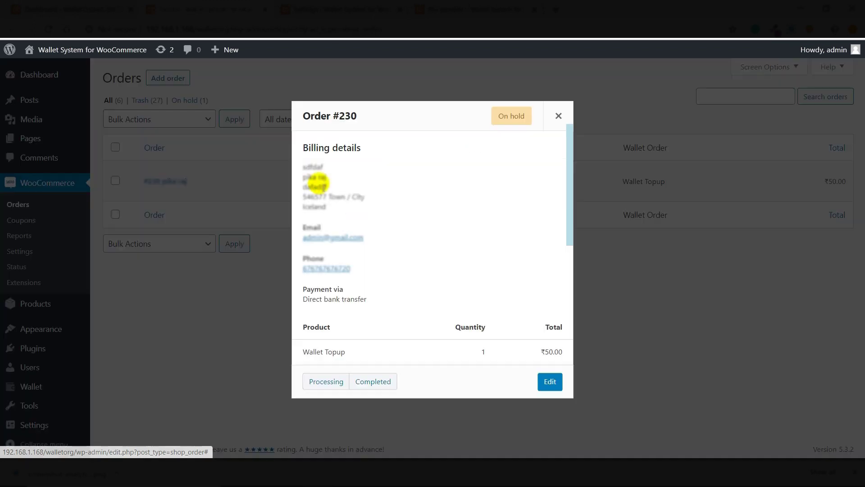
pyautogui.click(370, 384)
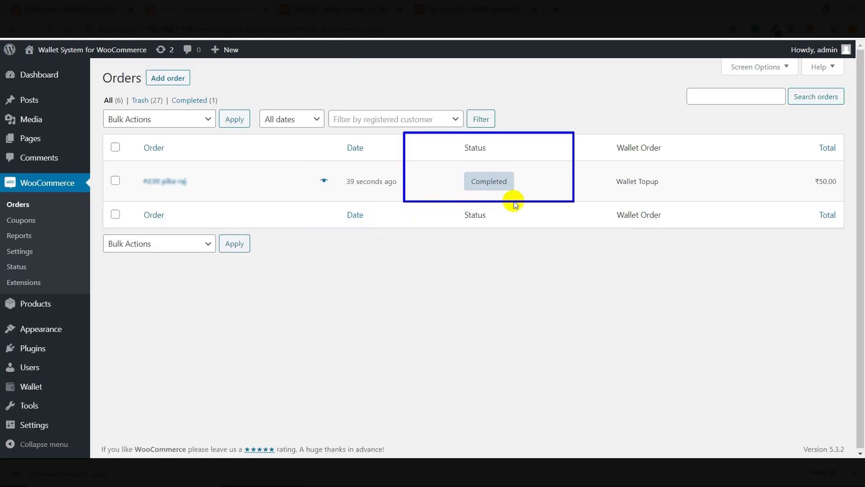
pyautogui.click(454, 8)
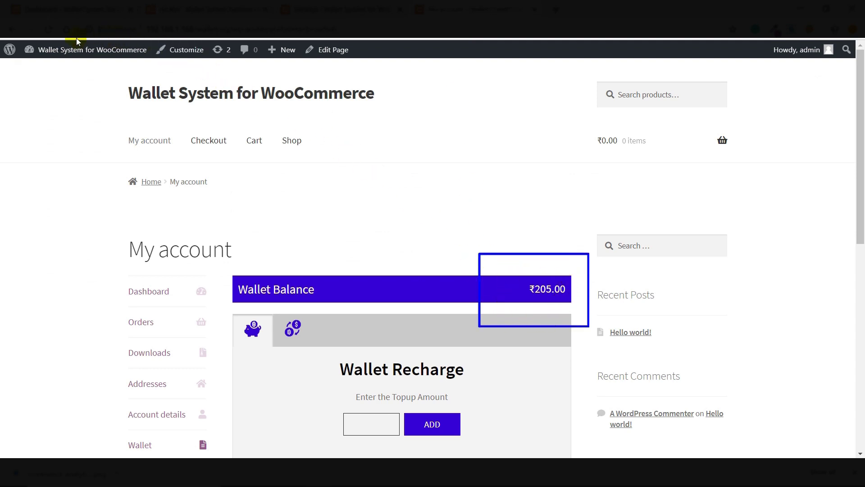
# Step: Reload the wallet to show ₹255.00 and check the 50.00 credit for purchase #230
pyautogui.click(49, 30)
pyautogui.scroll(-1, 525, 243)
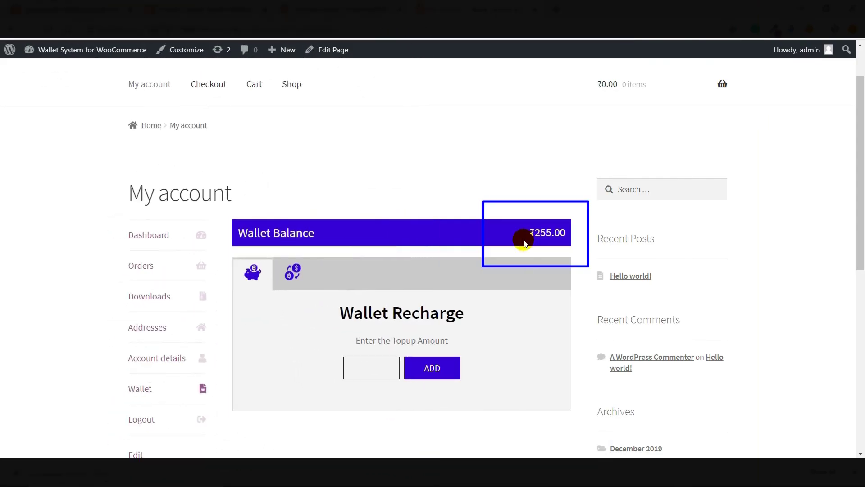
pyautogui.click(297, 280)
pyautogui.scroll(-6, 506, 239)
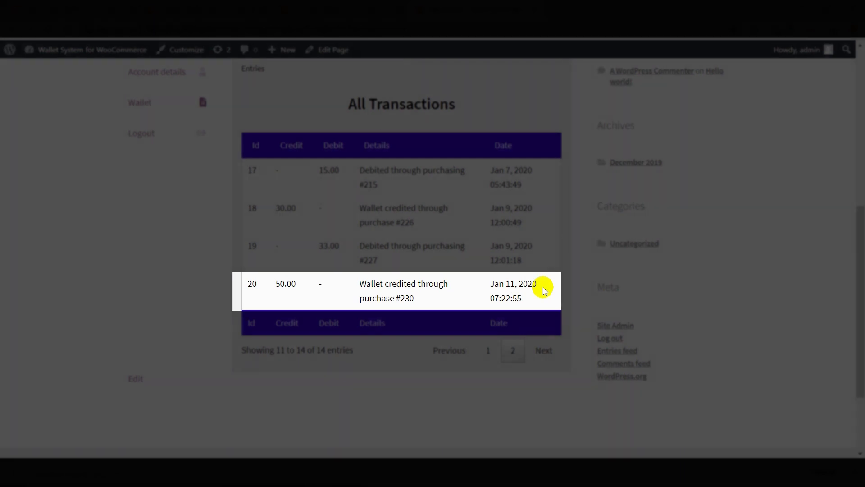
pyautogui.scroll(5, 542, 288)
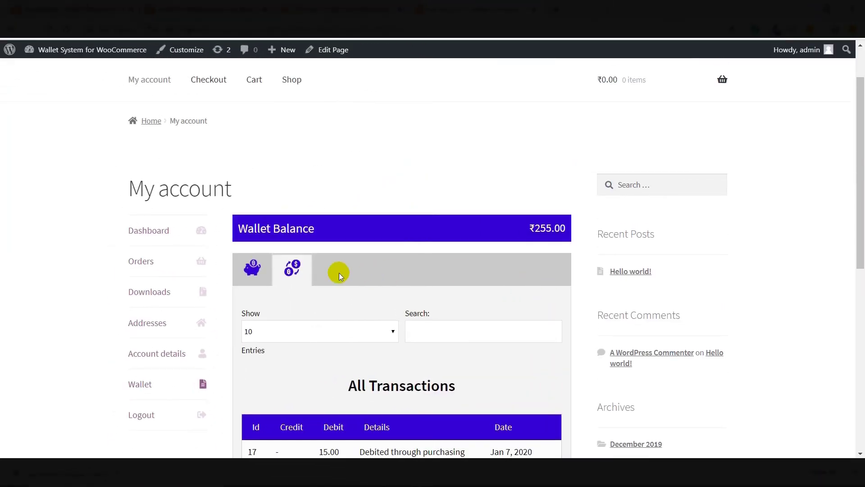
pyautogui.click(250, 270)
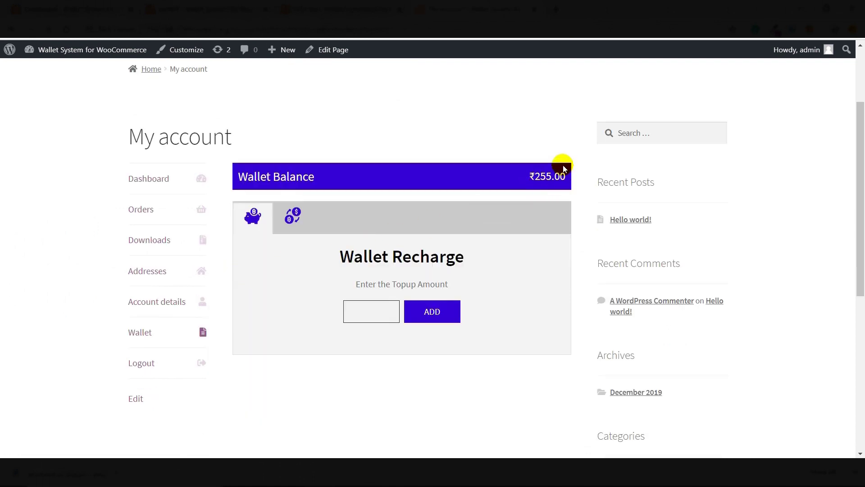
pyautogui.scroll(3, 496, 189)
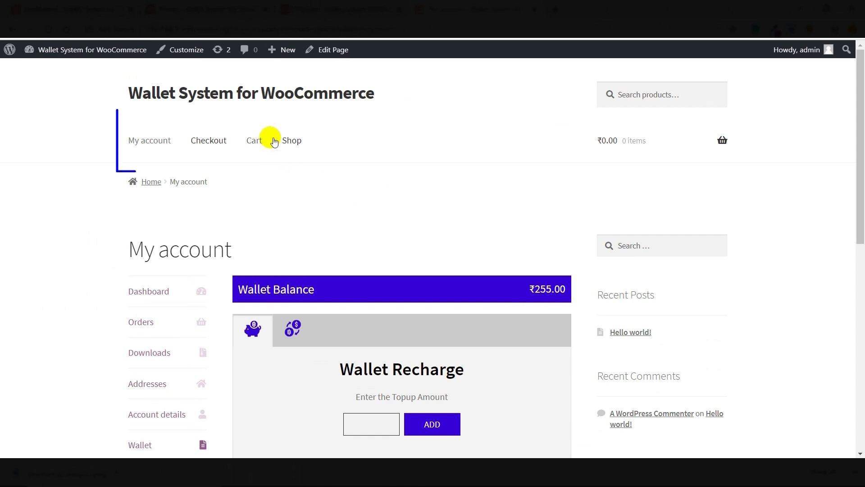
# Step: Add the Beanie from the Shop to the cart and view the cart
pyautogui.click(291, 141)
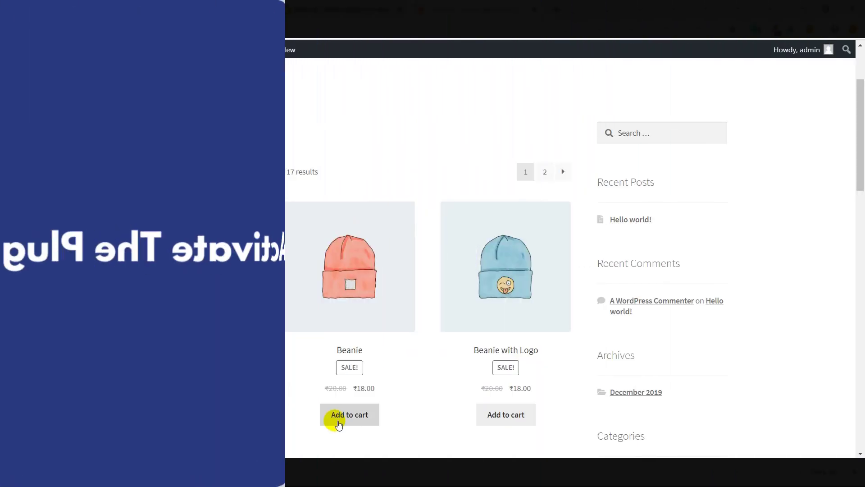
pyautogui.click(337, 416)
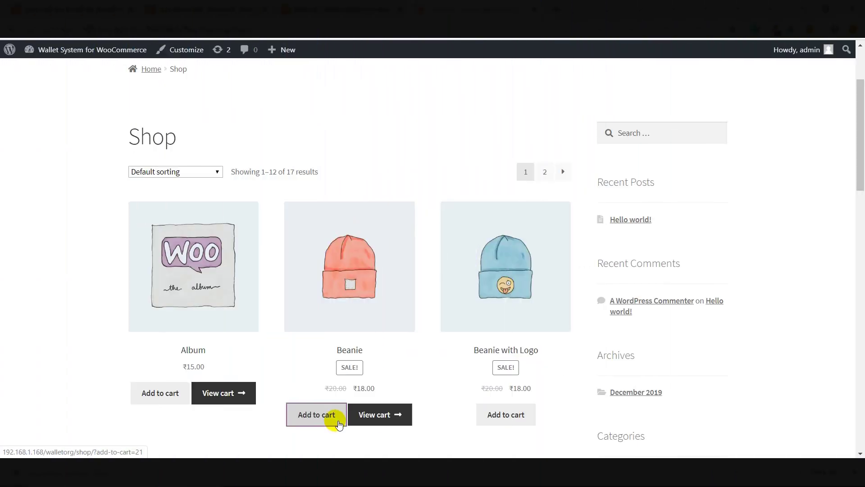
pyautogui.click(389, 419)
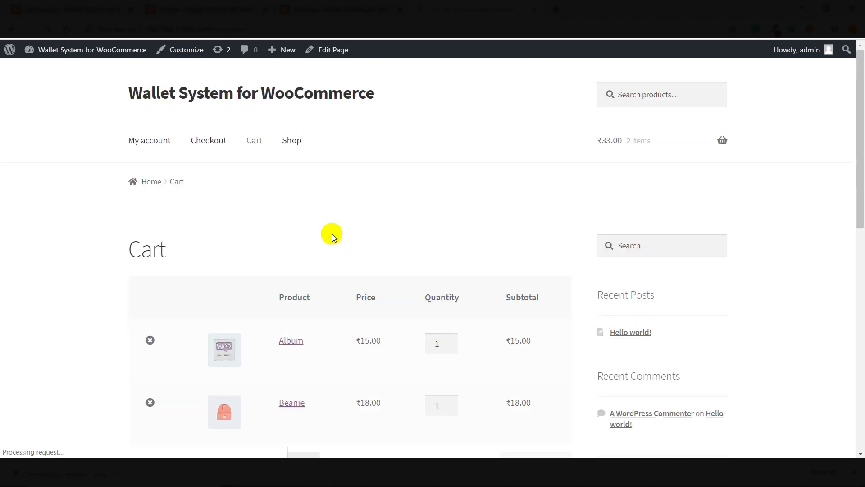
pyautogui.scroll(-3, 331, 234)
pyautogui.scroll(-8, 332, 234)
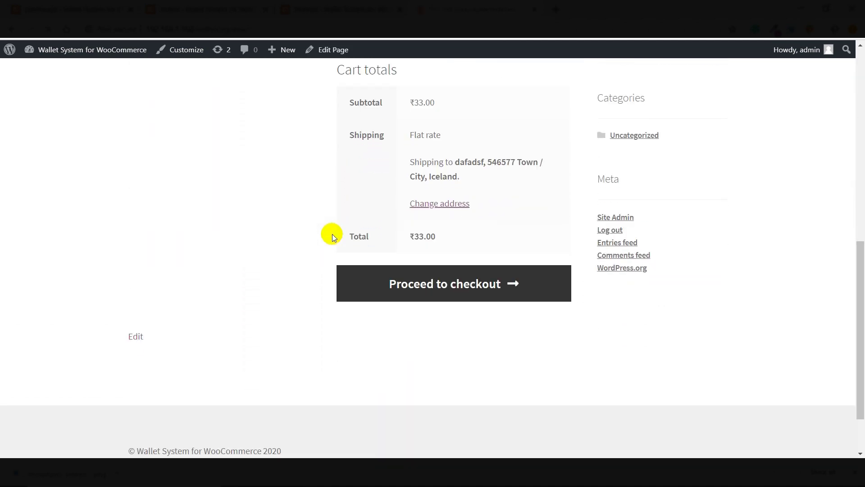
# Step: Check out the ₹33.00 cart with Wallet Payment so order 231 is received
pyautogui.click(441, 287)
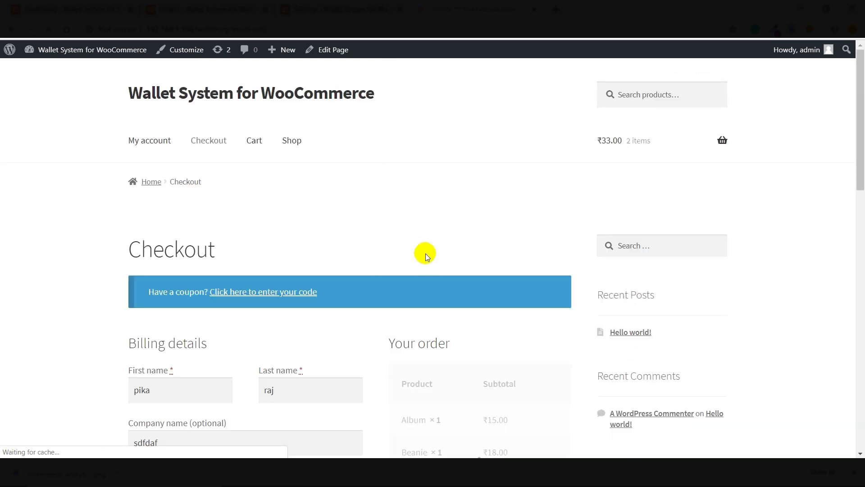
pyautogui.scroll(-7, 425, 253)
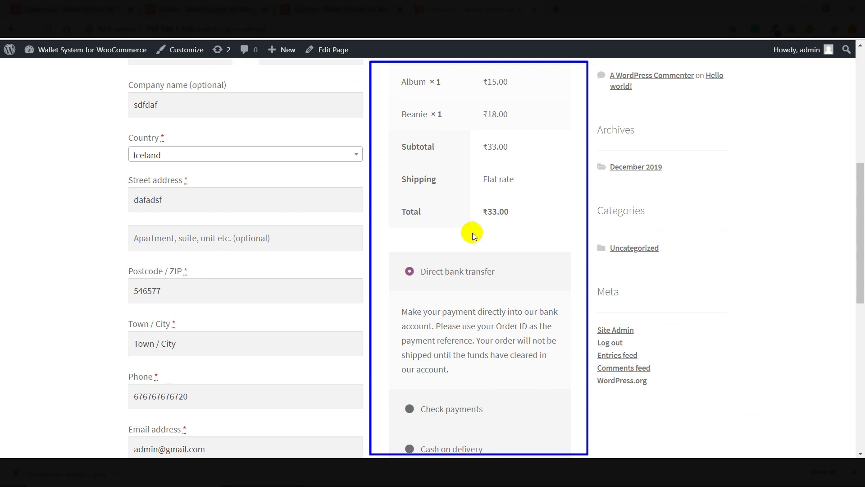
pyautogui.scroll(-5, 472, 232)
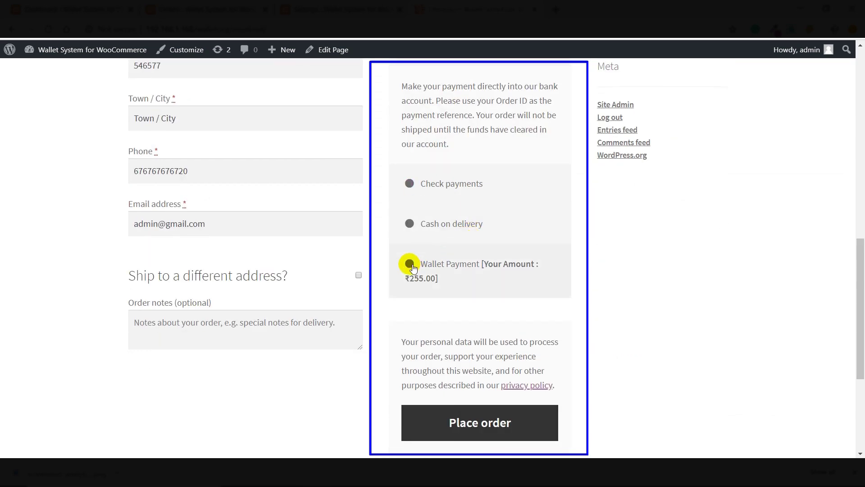
pyautogui.click(410, 264)
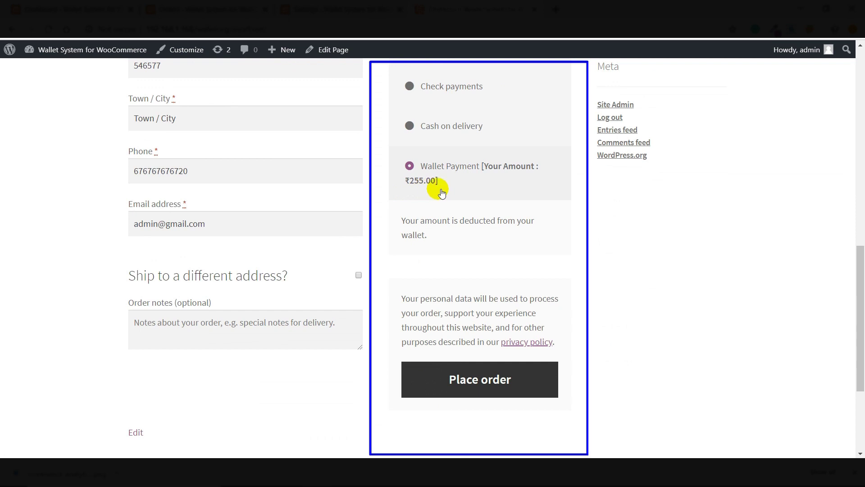
pyautogui.click(436, 386)
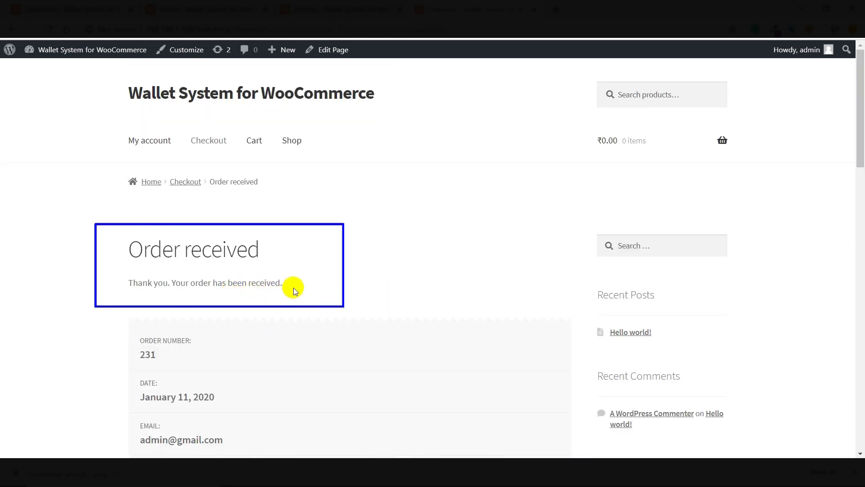
pyautogui.click(156, 141)
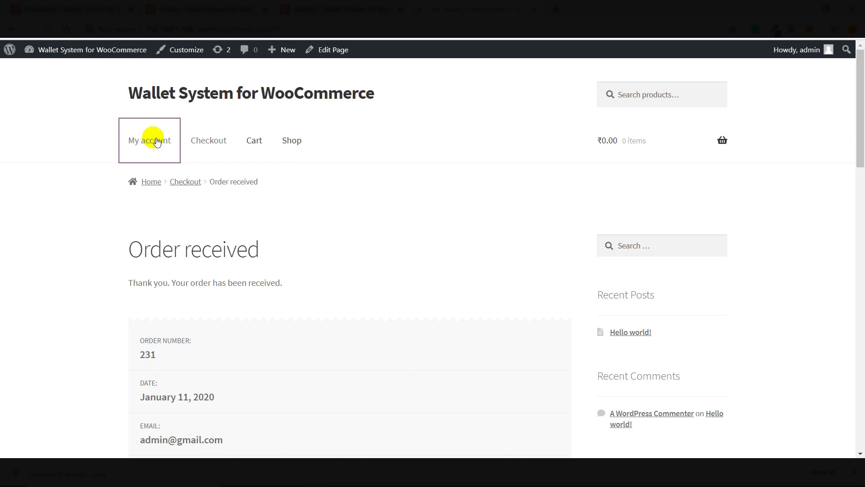
# Step: Open the wallet's transaction history and scroll through All Transactions
pyautogui.scroll(-3, 153, 180)
pyautogui.click(144, 275)
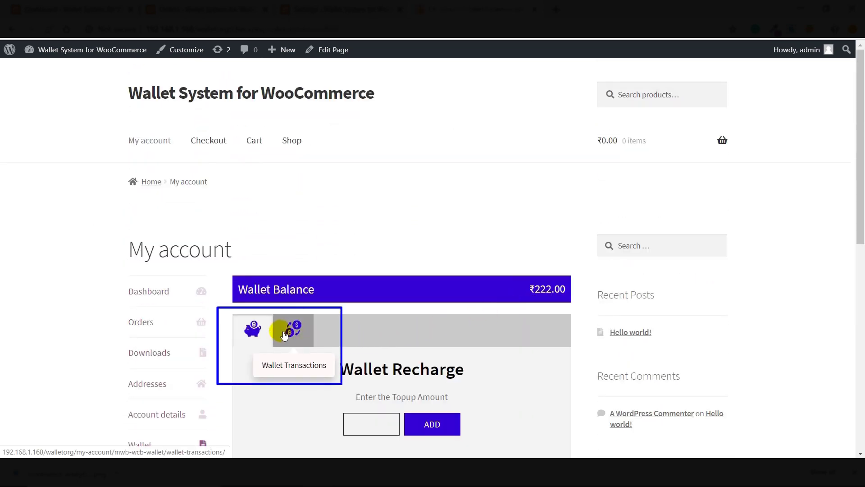
pyautogui.click(284, 335)
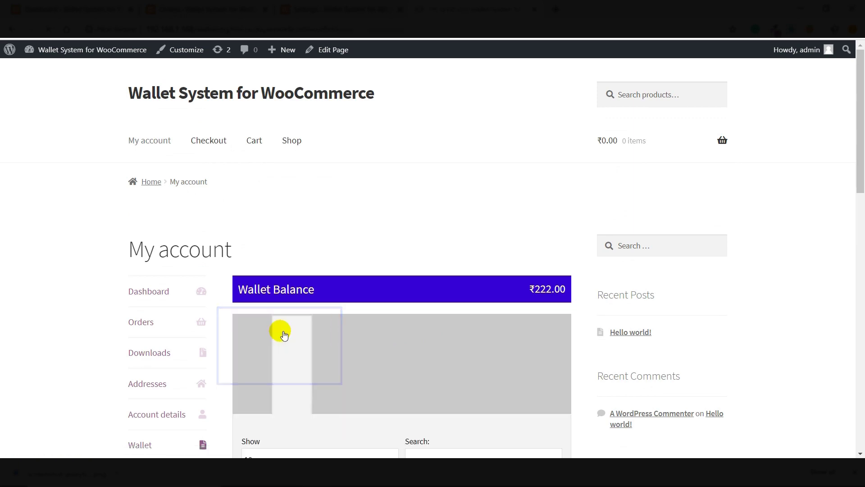
pyautogui.scroll(-8, 335, 256)
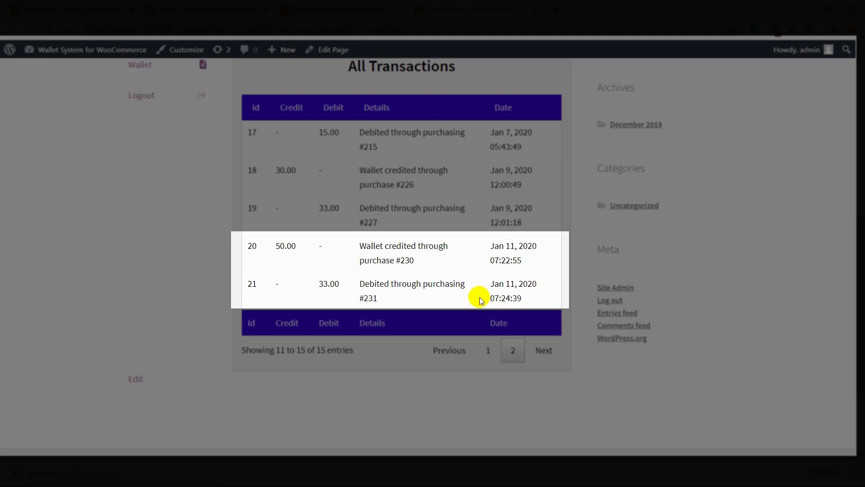
pyautogui.scroll(6, 480, 296)
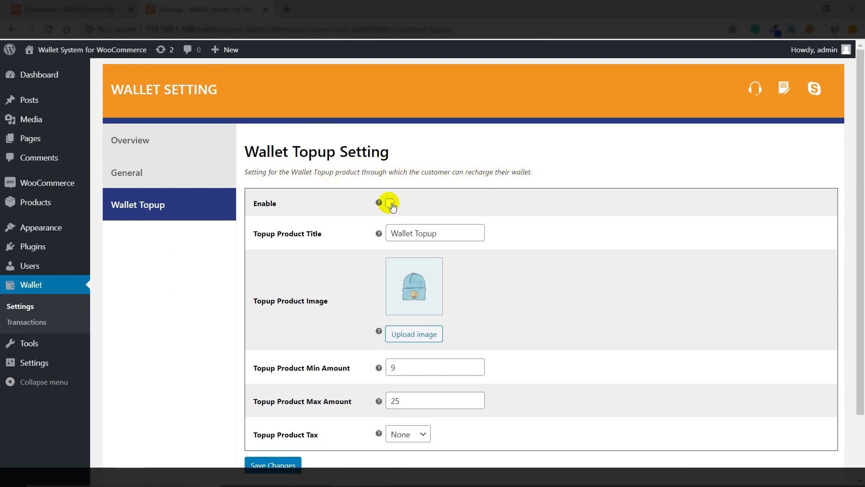
# Step: Retype the top-up product title as 'Wallet'
pyautogui.click(464, 234)
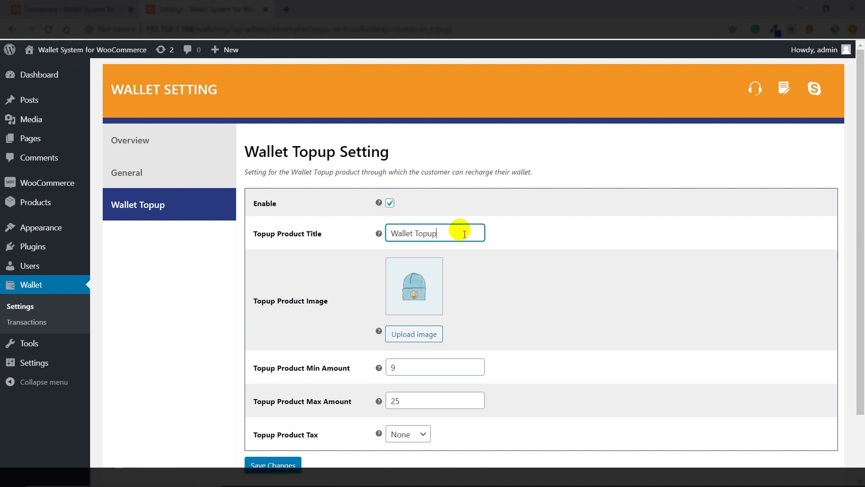
pyautogui.hotkey('ctrl', 'a')
pyautogui.press('BackSpace')
pyautogui.write('Wallet')
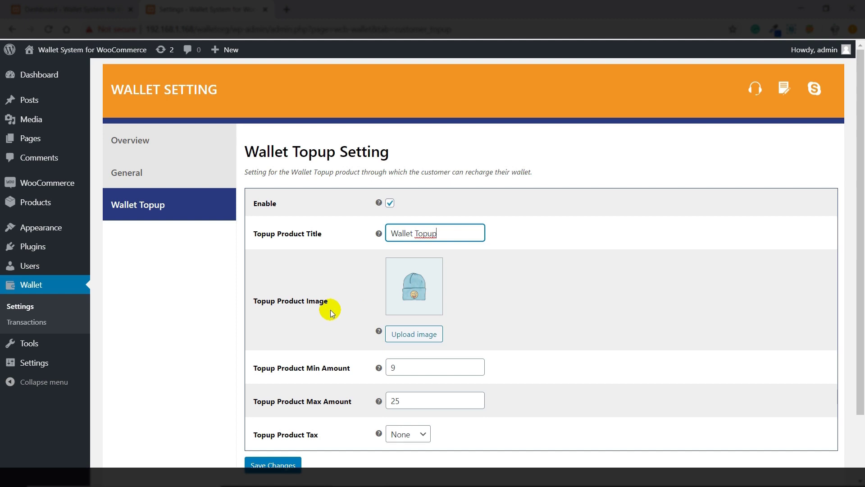
# Step: Set hoodie-2.jpg from the Media Library as the Topup Product Image
pyautogui.click(416, 333)
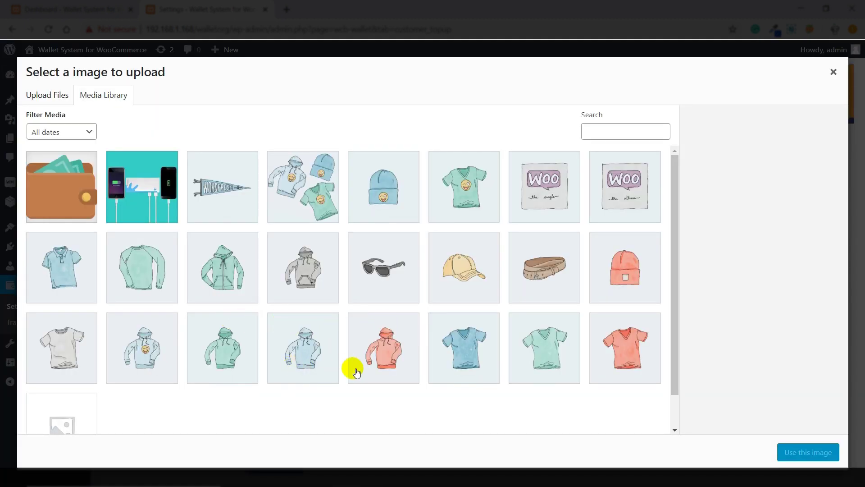
pyautogui.click(391, 355)
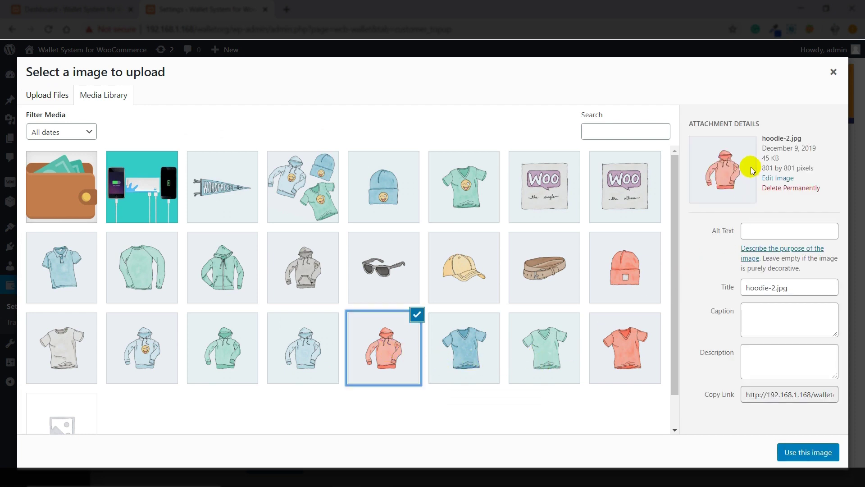
pyautogui.click(807, 452)
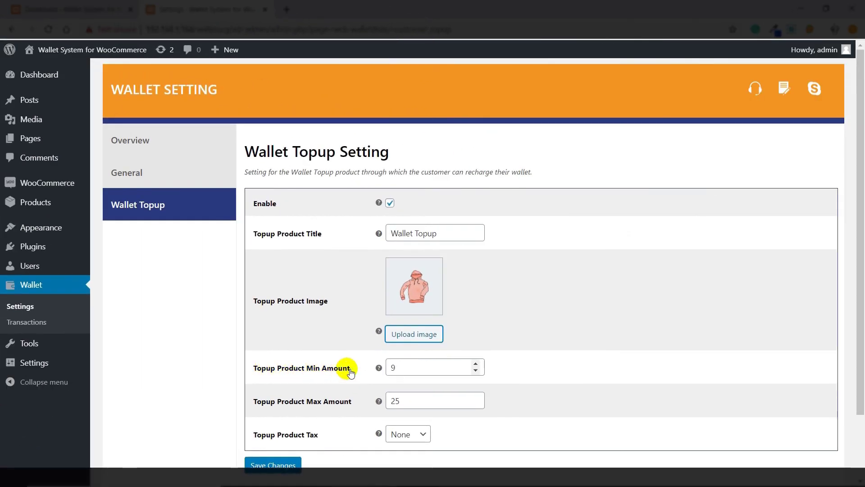
# Step: Set top-up Min Amount 15 and Max Amount 35, keep Tax as None, and save
pyautogui.click(400, 373)
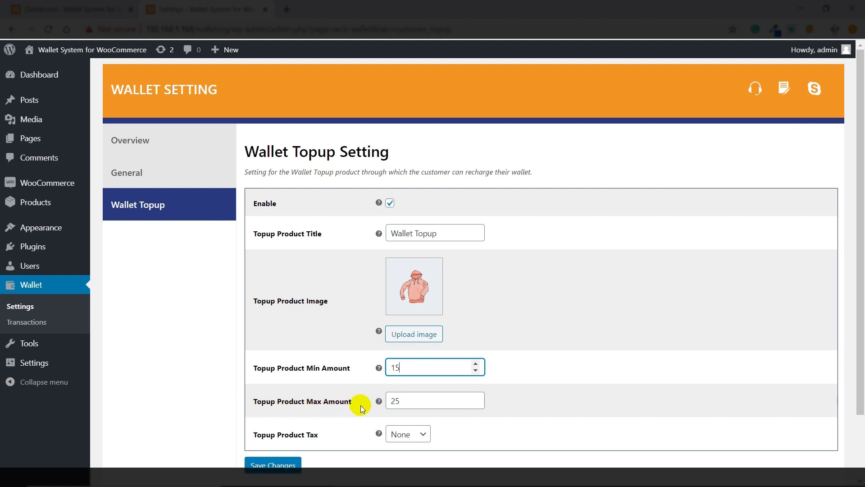
pyautogui.click(411, 405)
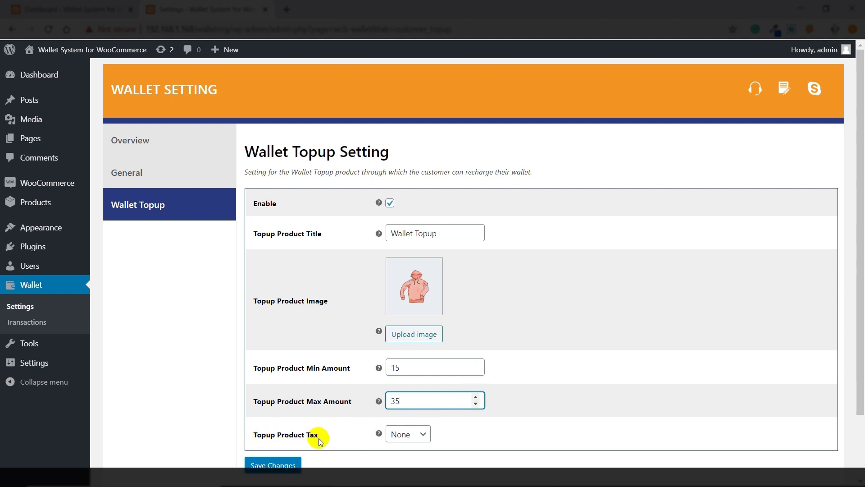
pyautogui.click(412, 434)
pyautogui.click(415, 458)
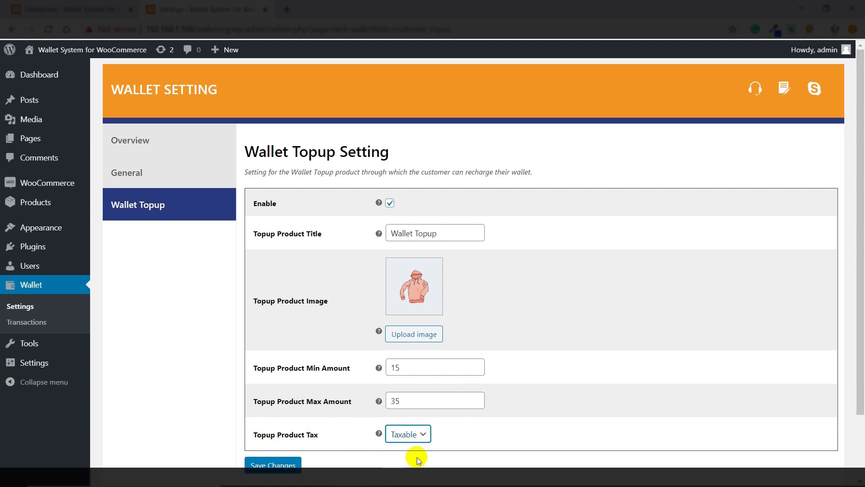
pyautogui.click(419, 434)
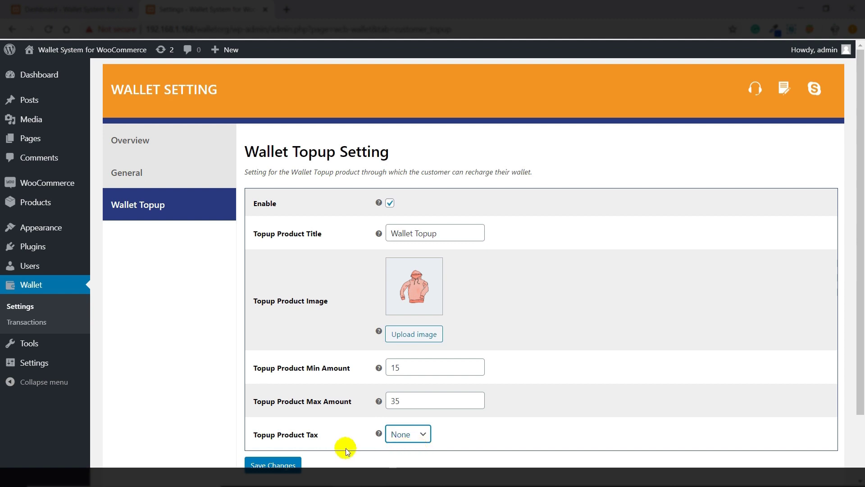
pyautogui.click(290, 464)
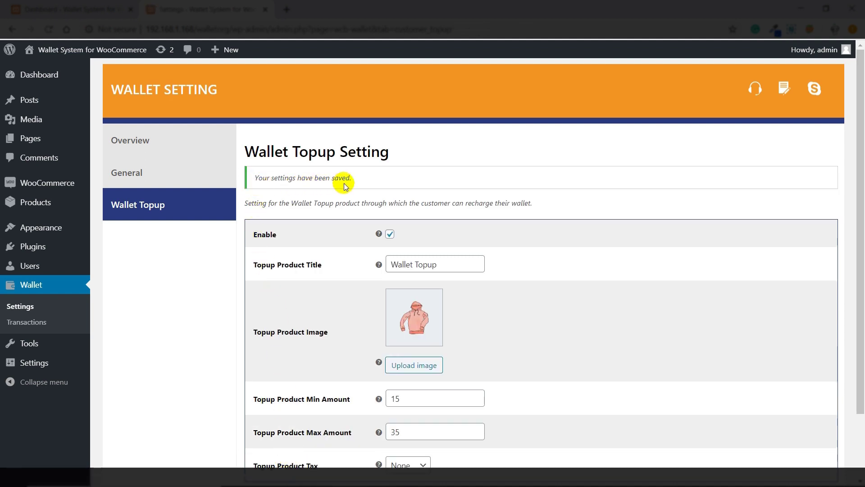
pyautogui.moveTo(85, 50)
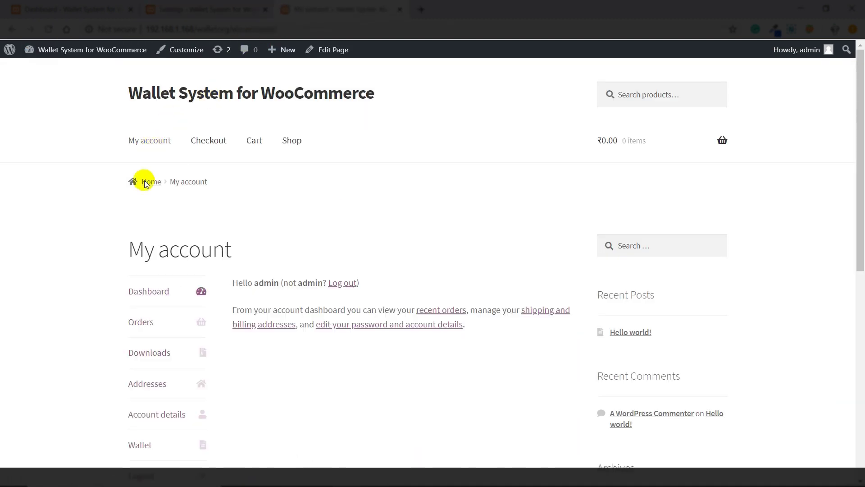
# Step: Try a 10 top-up on the Wallet page and compare it with the 15 minimum setting
pyautogui.scroll(-3, 137, 280)
pyautogui.click(141, 332)
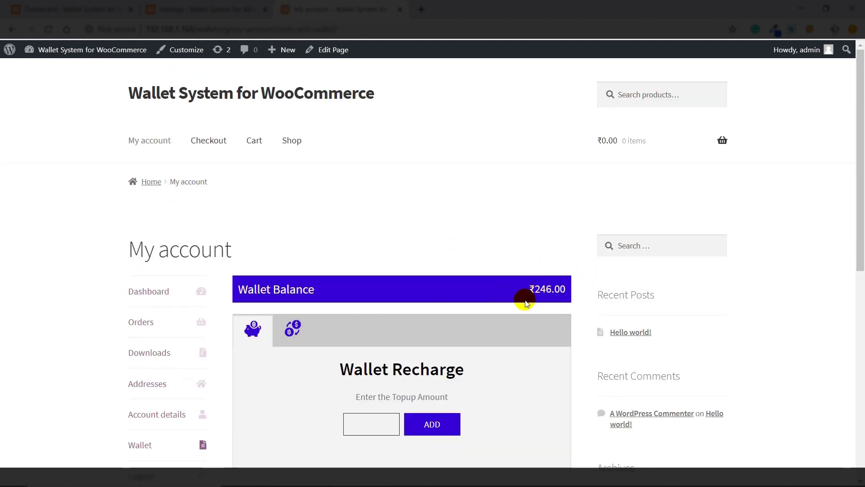
pyautogui.scroll(-3, 525, 301)
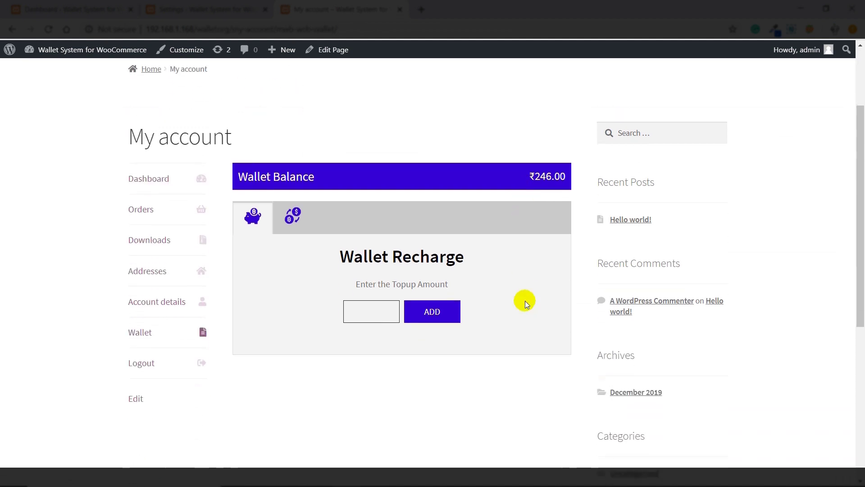
pyautogui.click(374, 315)
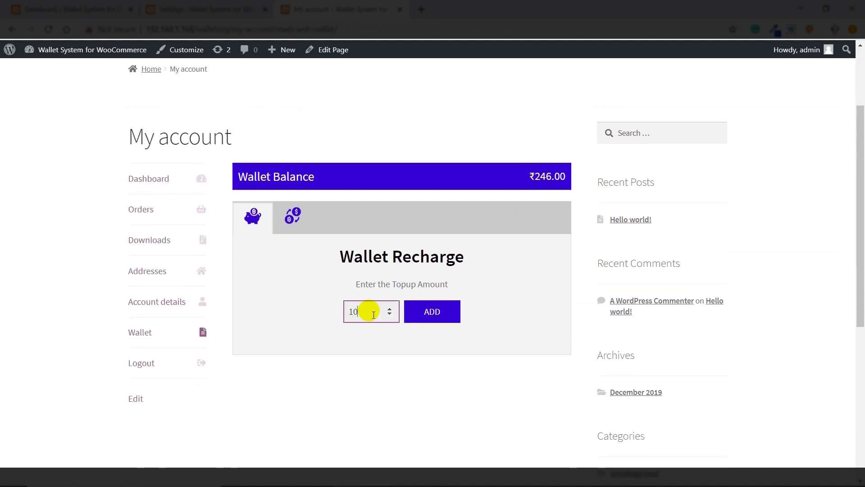
pyautogui.click(454, 315)
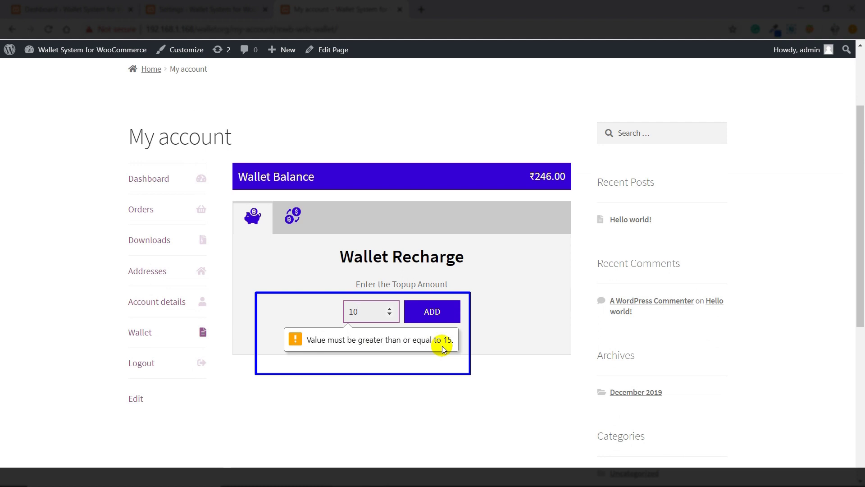
pyautogui.click(210, 9)
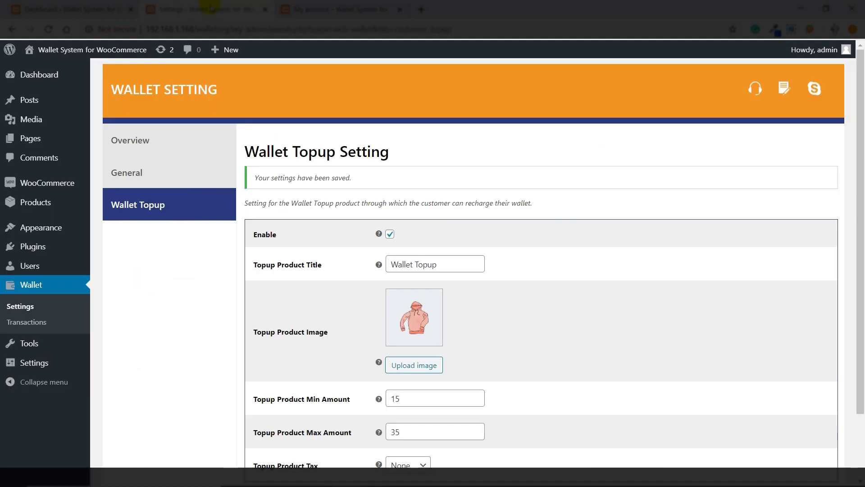
pyautogui.scroll(-1, 355, 353)
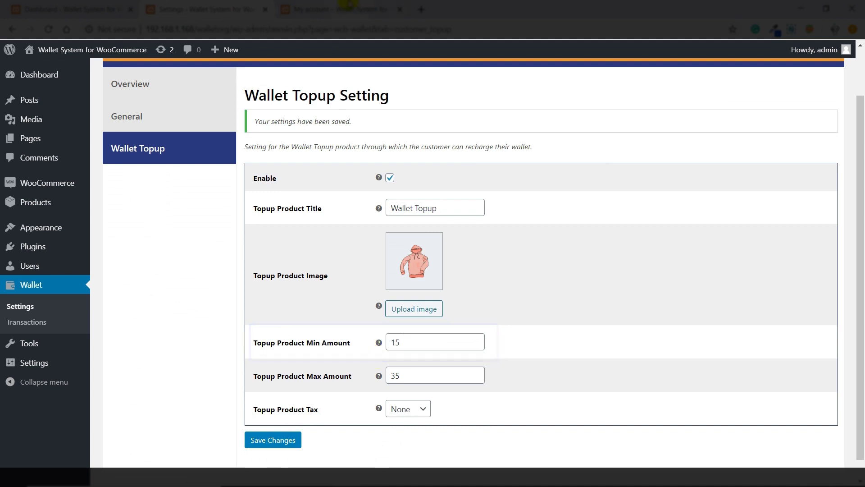
pyautogui.click(350, 9)
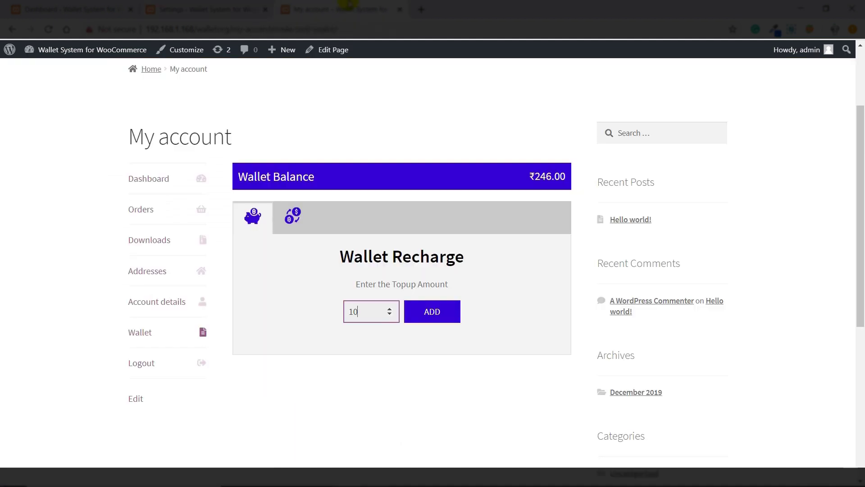
# Step: Try a 40 top-up, triggering the 'less than or equal to 35' warning, and check the maximum
pyautogui.click(360, 311)
pyautogui.press('BackSpace')
pyautogui.press('BackSpace')
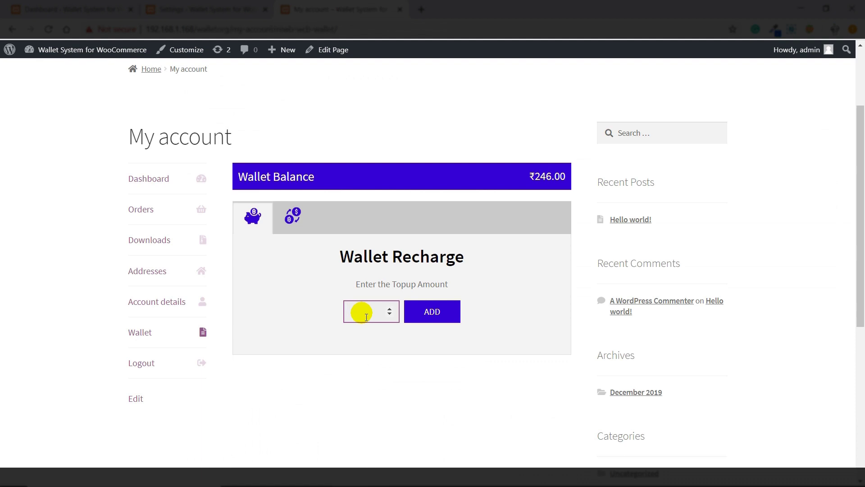
pyautogui.click(431, 312)
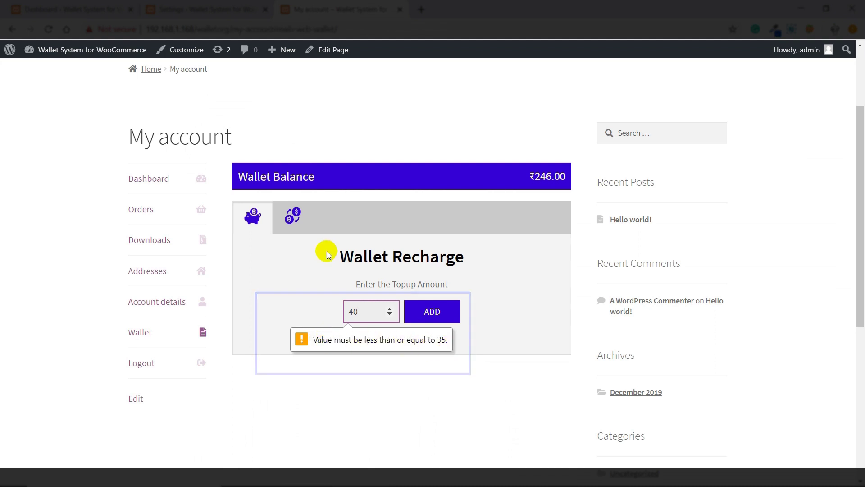
pyautogui.click(212, 6)
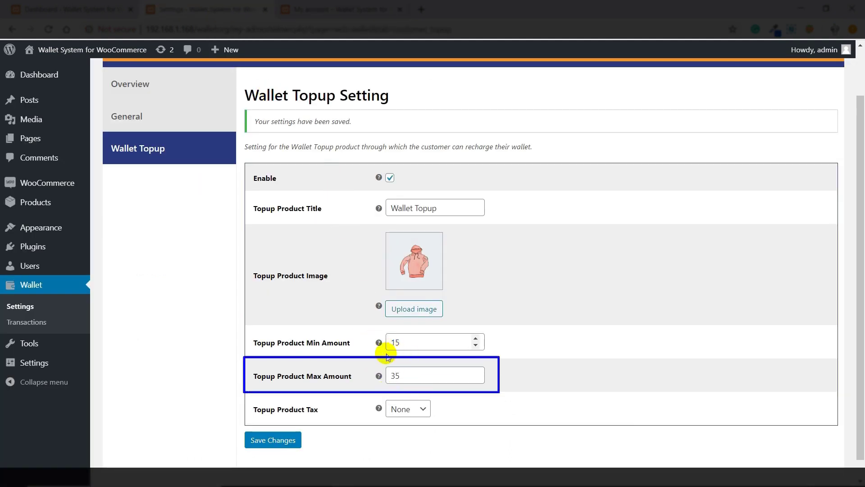
pyautogui.click(338, 9)
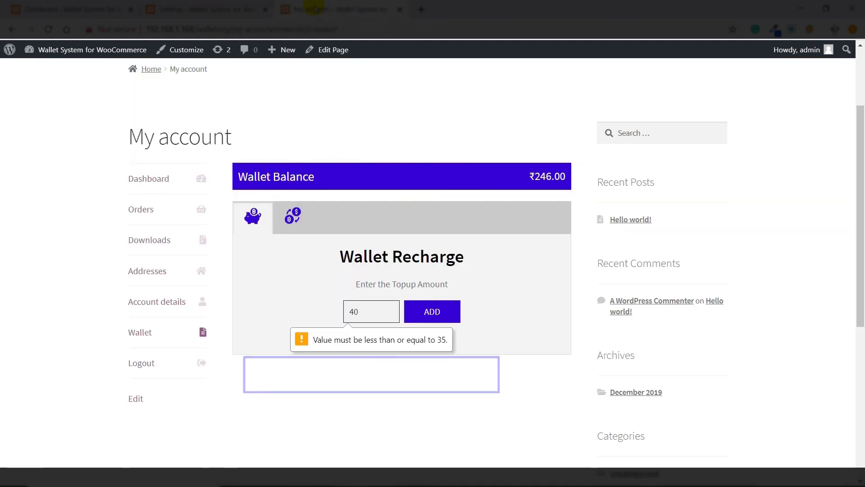
# Step: Replace the amount with 20, place the ₹20 top-up order, and return to the Wallet page
pyautogui.click(367, 311)
pyautogui.press('BackSpace')
pyautogui.press('BackSpace')
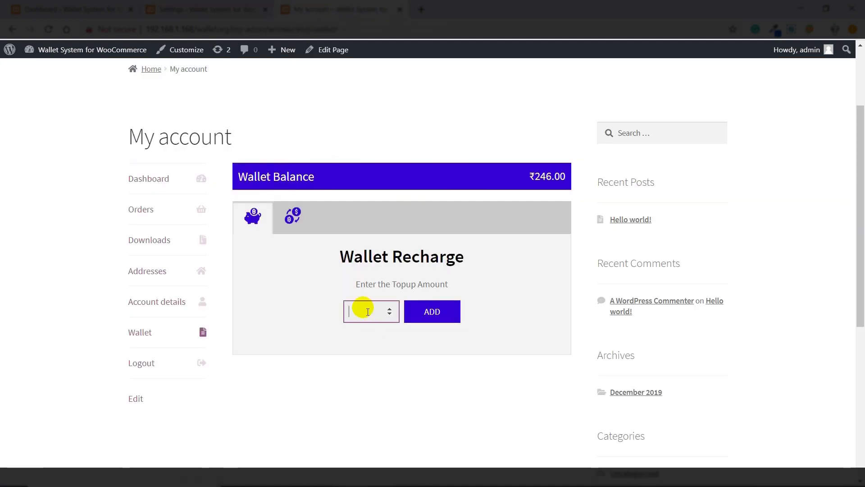
pyautogui.click(426, 315)
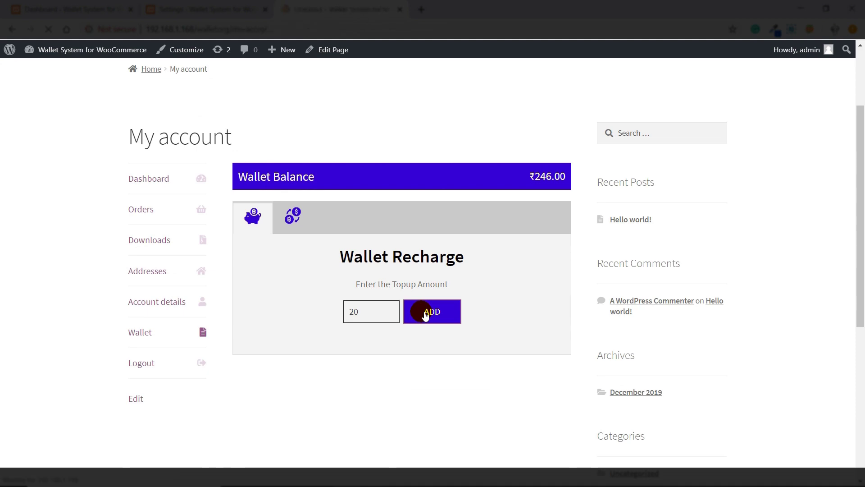
pyautogui.scroll(-12, 425, 314)
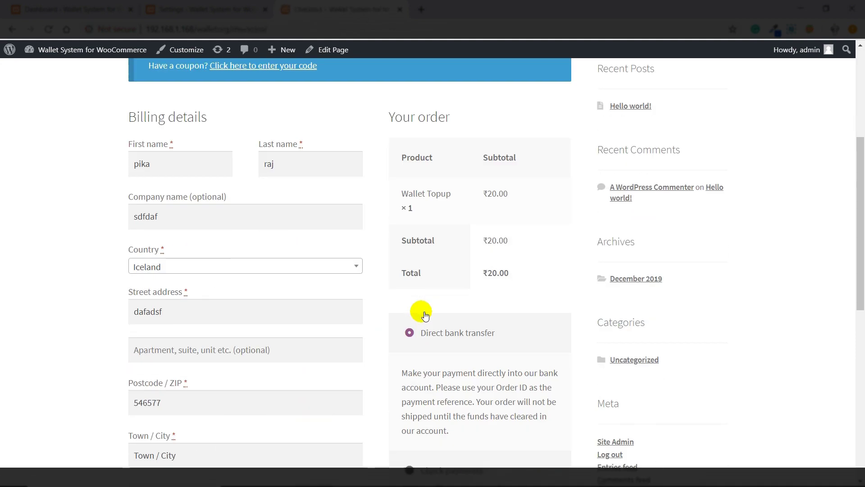
pyautogui.click(425, 295)
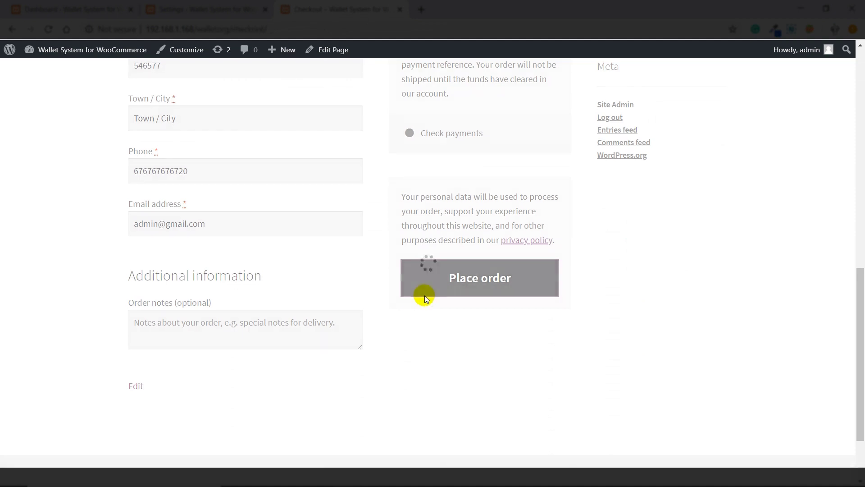
pyautogui.click(147, 144)
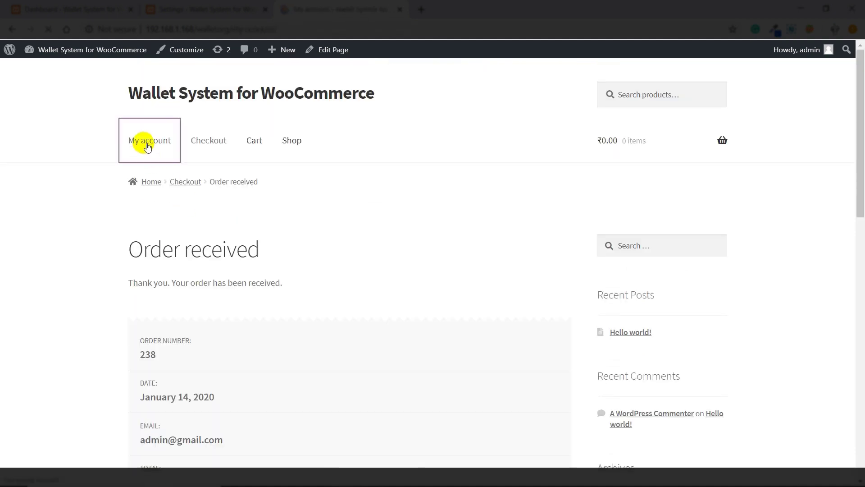
pyautogui.click(134, 446)
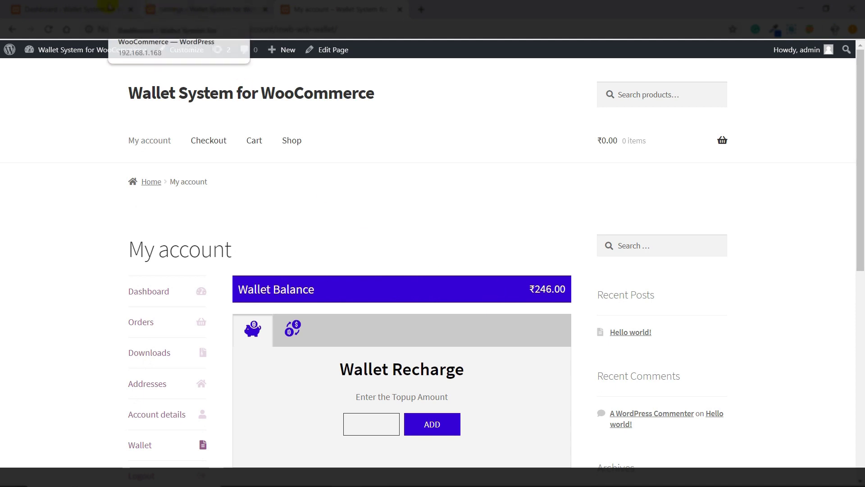
# Step: Mark top-up order #238 Completed in WooCommerce > Orders and refresh the wallet to ₹266.00
pyautogui.click(104, 9)
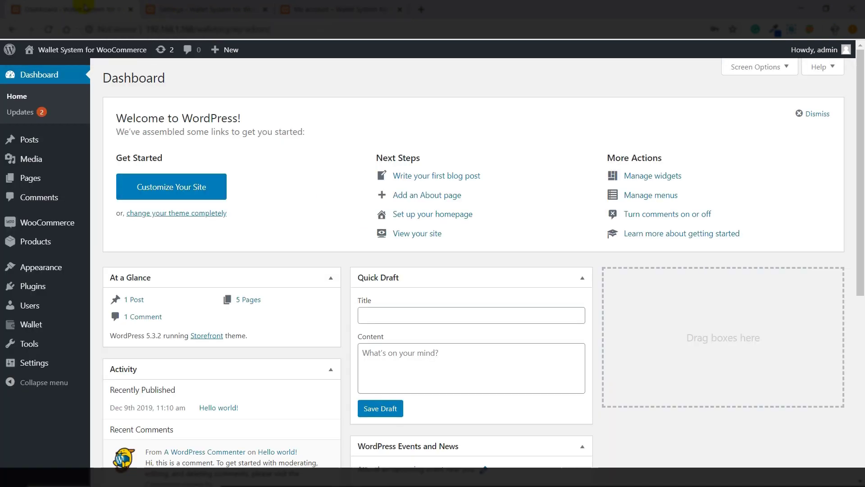
pyautogui.moveTo(77, 227)
pyautogui.click(108, 227)
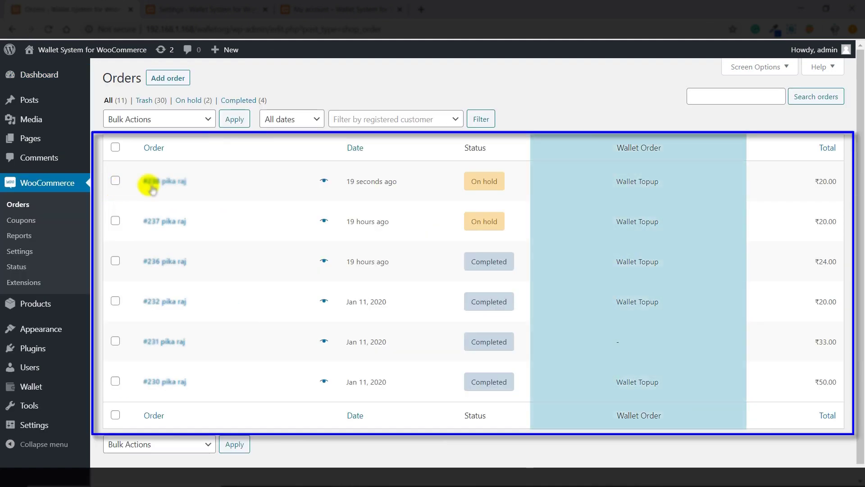
pyautogui.moveTo(473, 185)
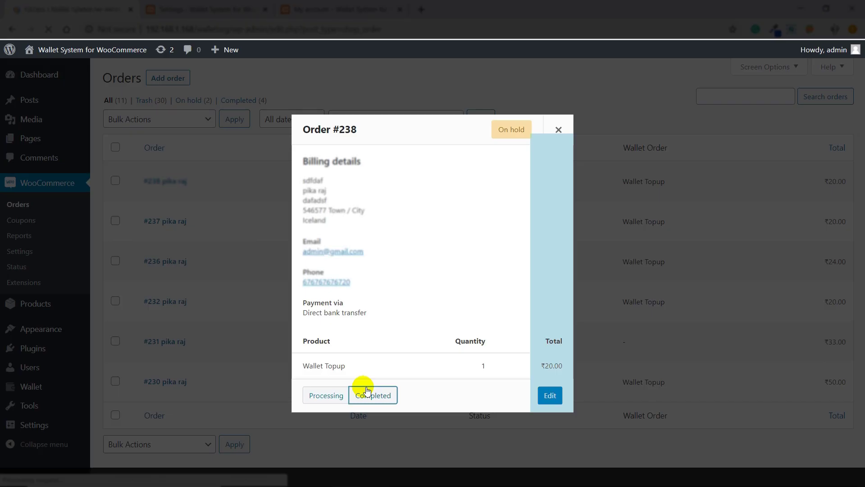
pyautogui.click(368, 390)
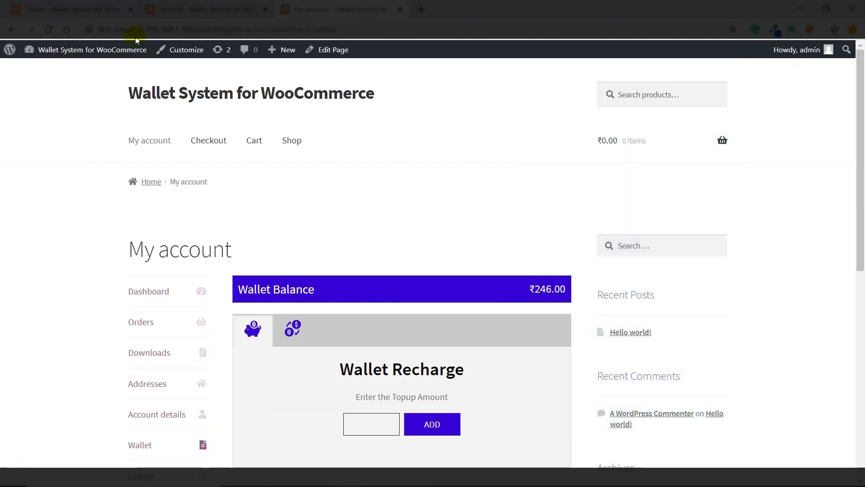
pyautogui.click(521, 299)
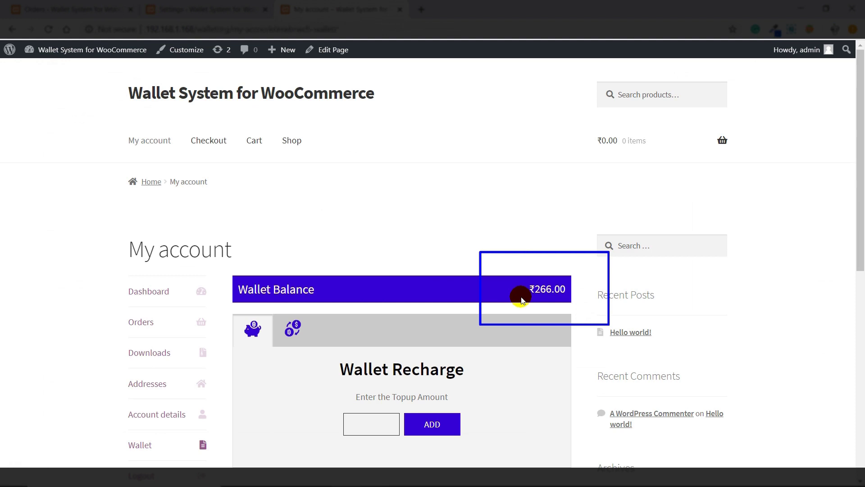
pyautogui.moveTo(39, 227)
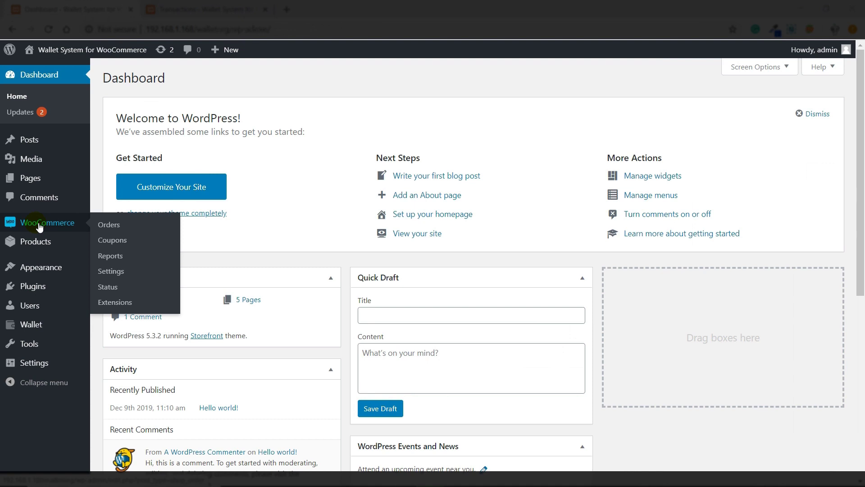
# Step: Check in WooCommerce Orders that order #238 is a completed ₹20.00 Wallet Topup
pyautogui.click(109, 225)
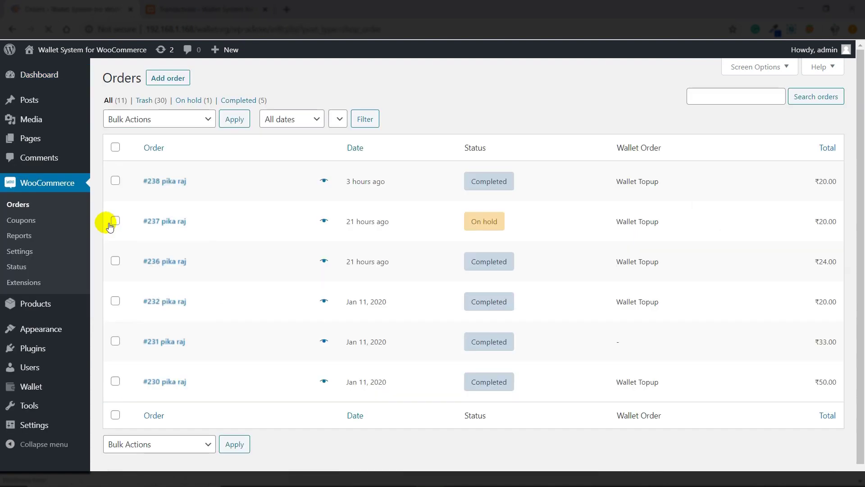
pyautogui.click(162, 185)
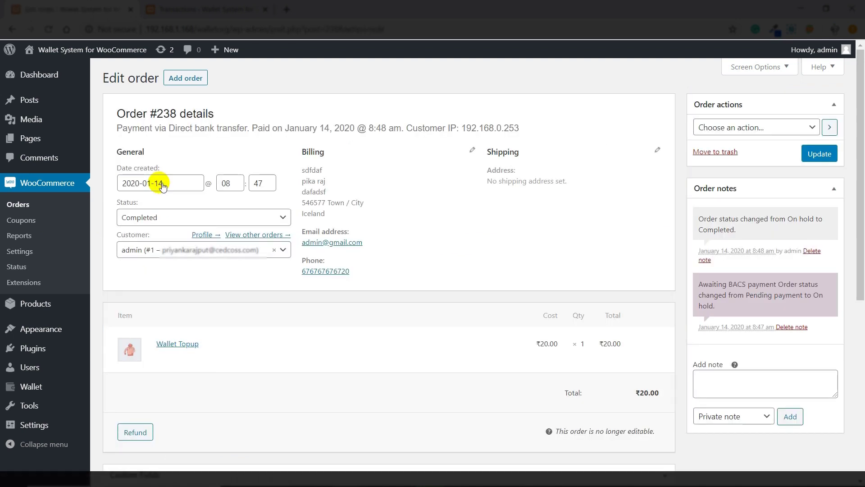
pyautogui.scroll(-3, 179, 219)
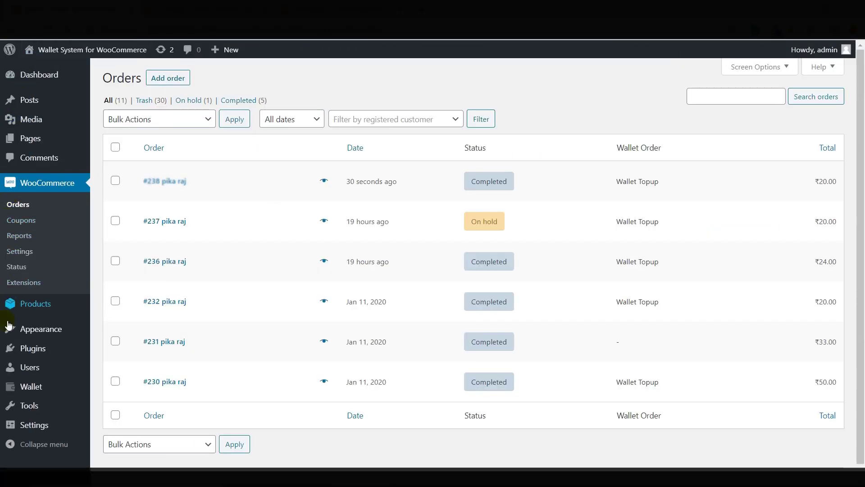
# Step: From All Users, open the admin account's Edit User Wallet page showing ₹266.00
pyautogui.moveTo(28, 374)
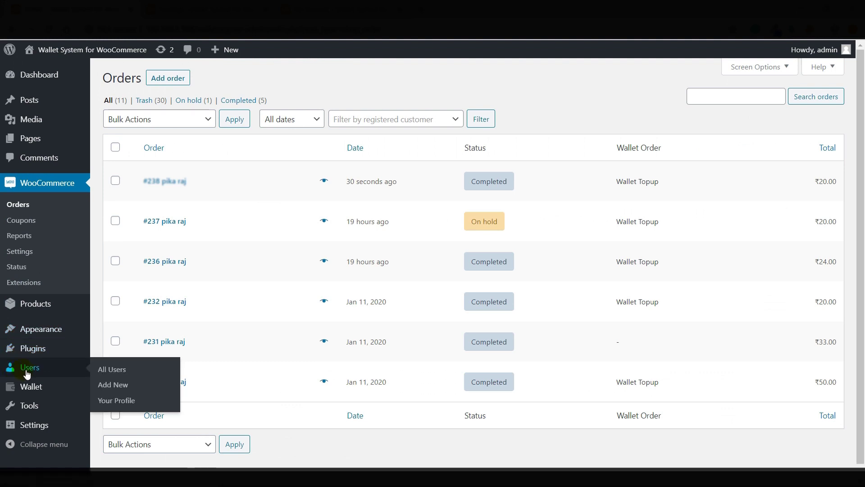
pyautogui.click(109, 371)
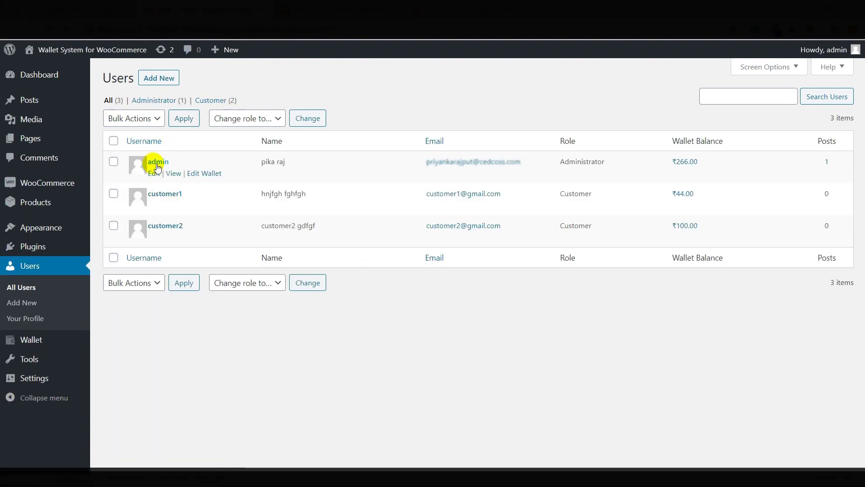
pyautogui.click(208, 176)
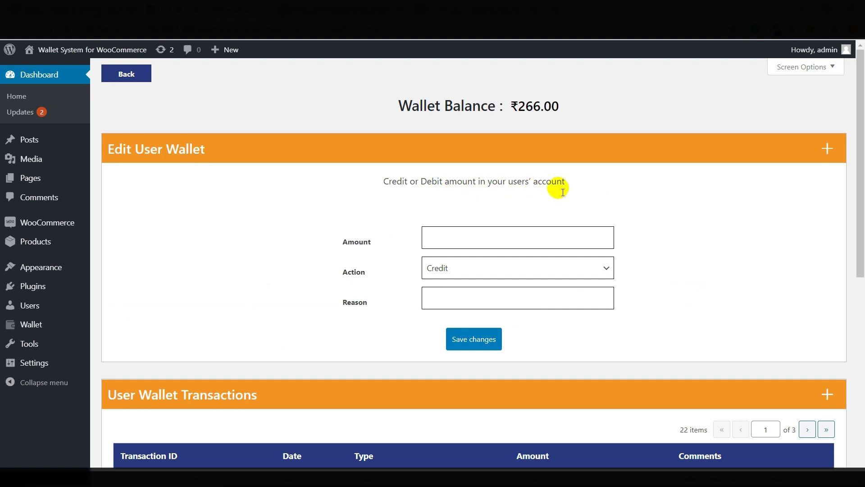
# Step: Credit ₹20 to the admin wallet with reason 'Loyalty' and save the change
pyautogui.click(445, 242)
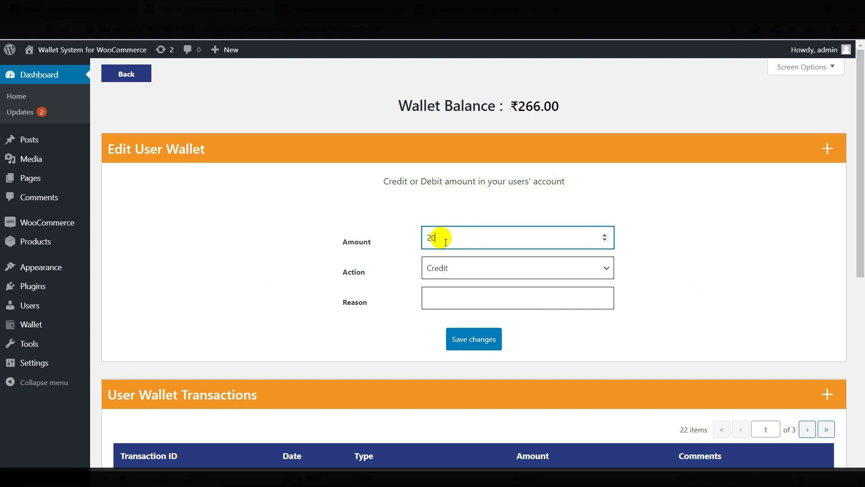
pyautogui.click(442, 266)
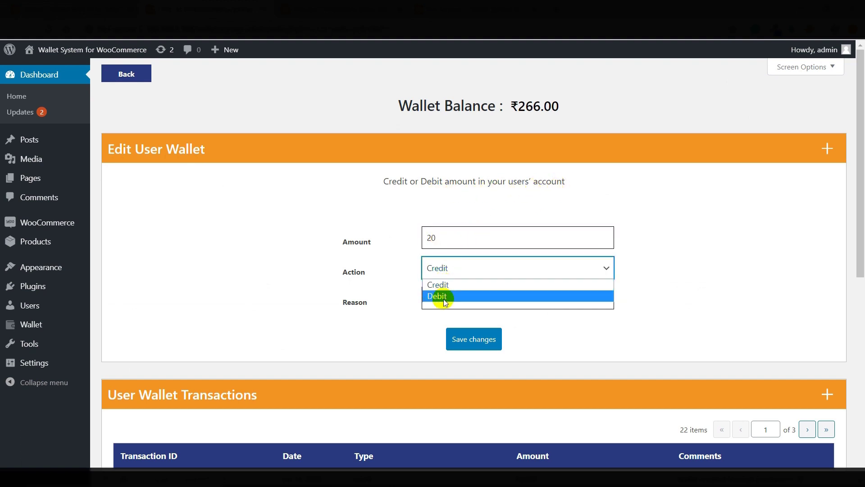
pyautogui.click(444, 299)
pyautogui.click(451, 269)
pyautogui.click(448, 283)
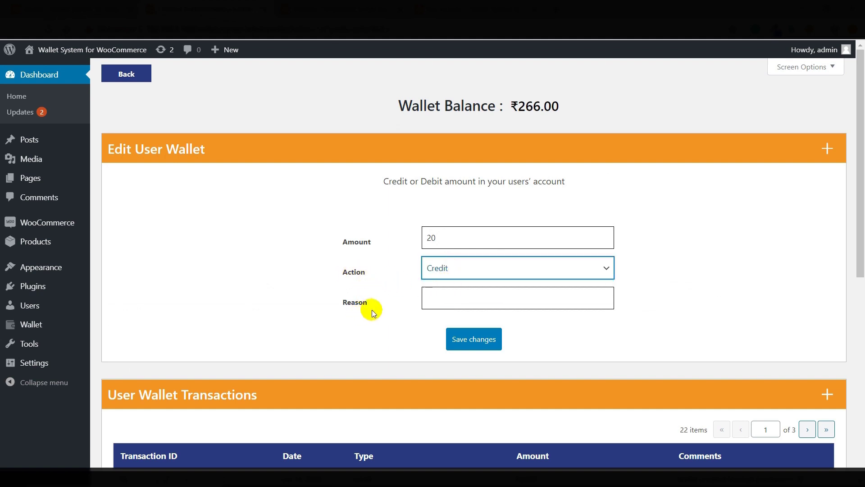
pyautogui.click(436, 300)
pyautogui.write('Loy')
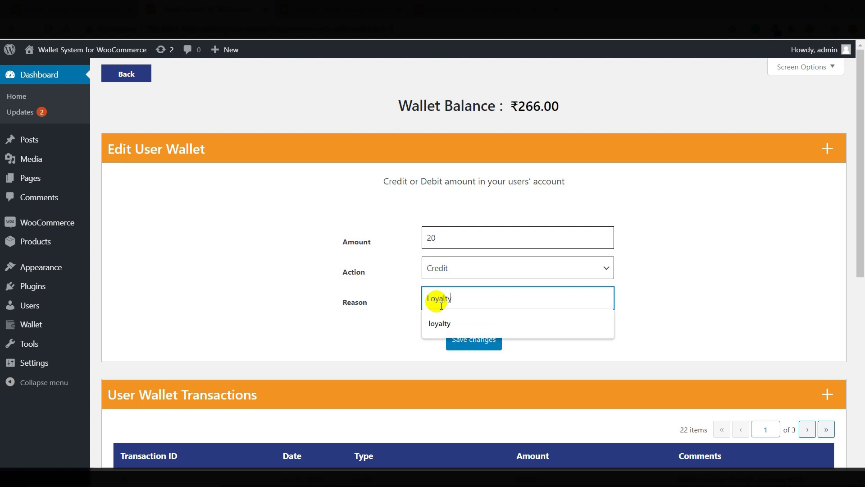
pyautogui.write('alty')
pyautogui.click(447, 323)
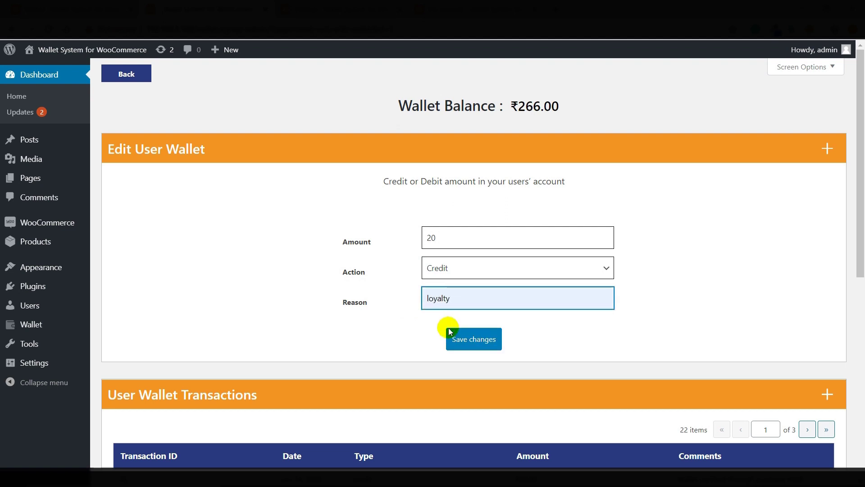
pyautogui.click(464, 347)
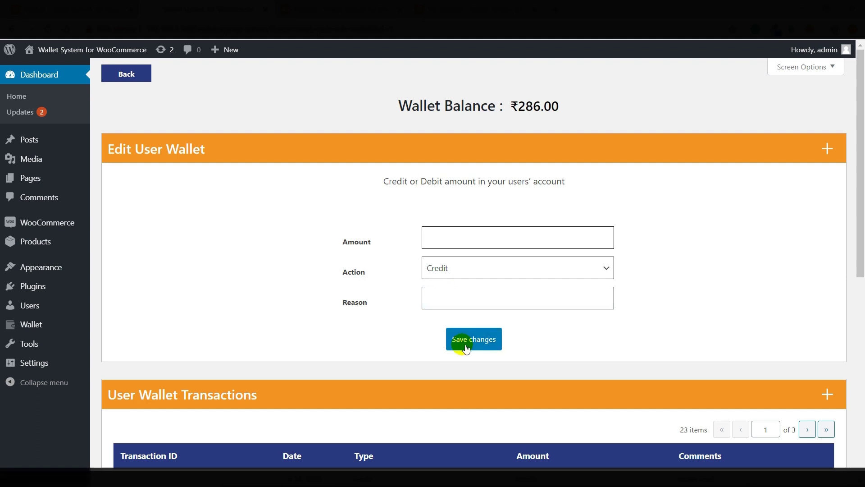
# Step: Confirm the ₹286.00 balance, then view the All Wallet Transactions list
pyautogui.scroll(-4, 465, 349)
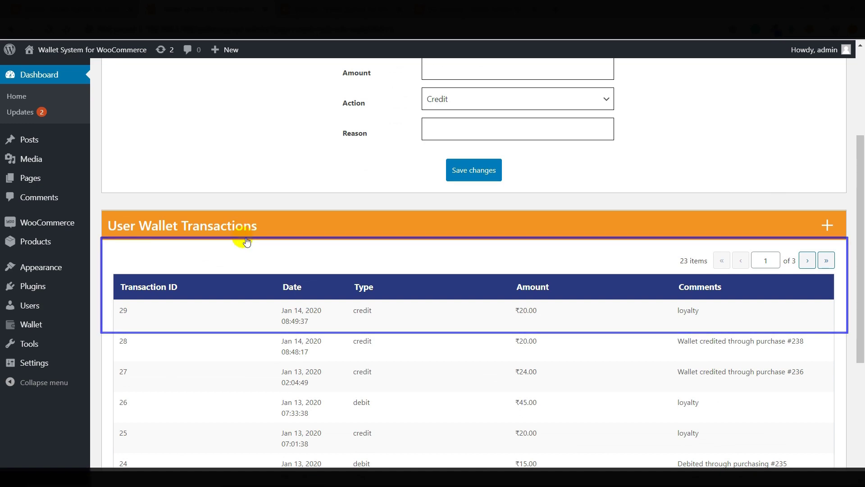
pyautogui.scroll(-4, 242, 303)
pyautogui.scroll(7, 241, 303)
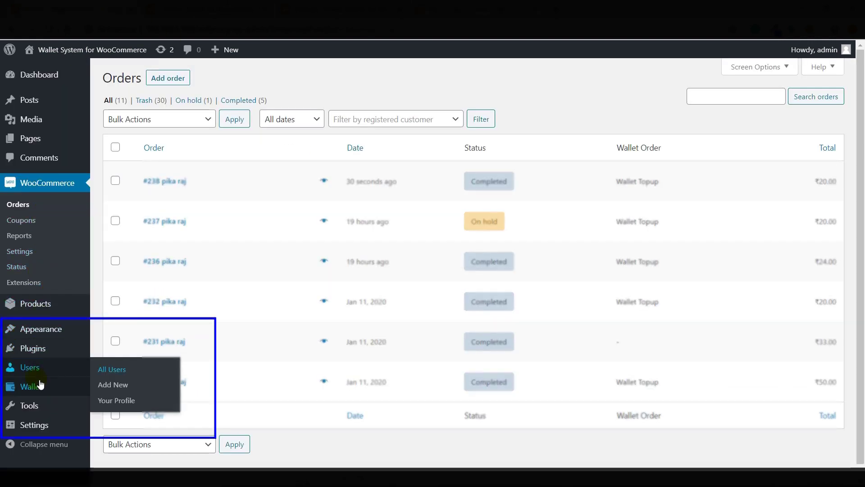
pyautogui.moveTo(75, 389)
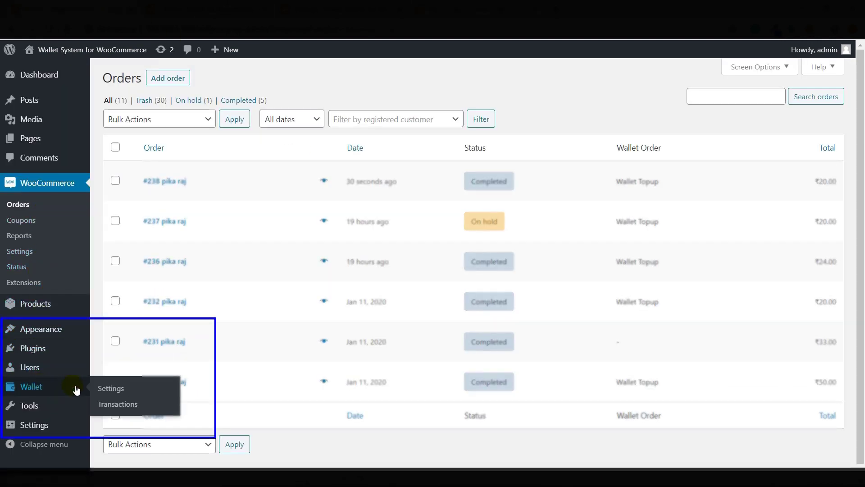
pyautogui.click(112, 405)
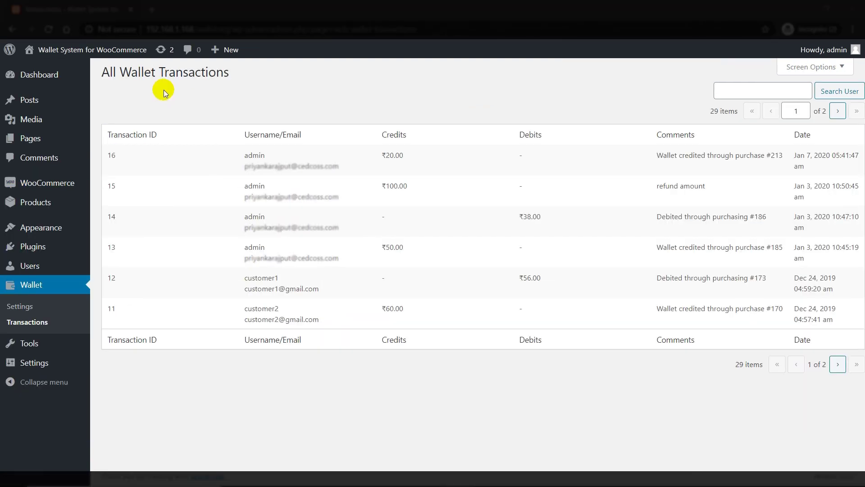